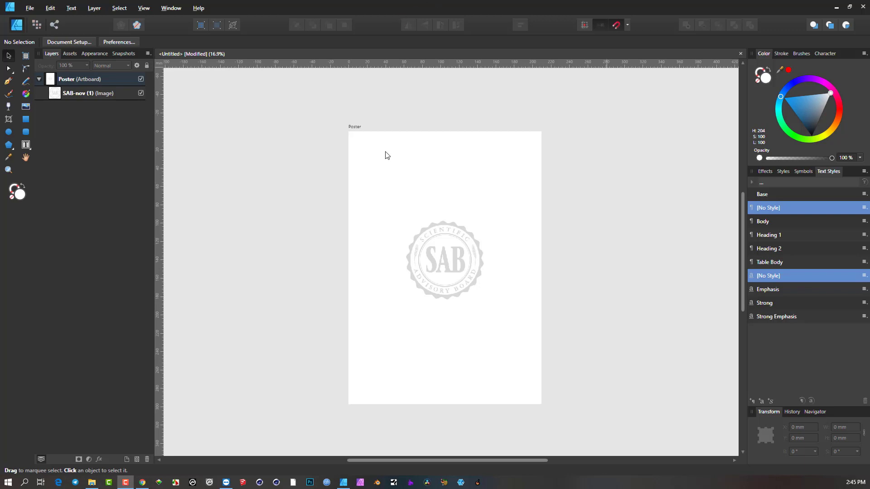
# Step: Move the SAB-nov (1) seal image up the poster to about Y 88.4 mm, keeping it horizontally centred
pyautogui.click(446, 271)
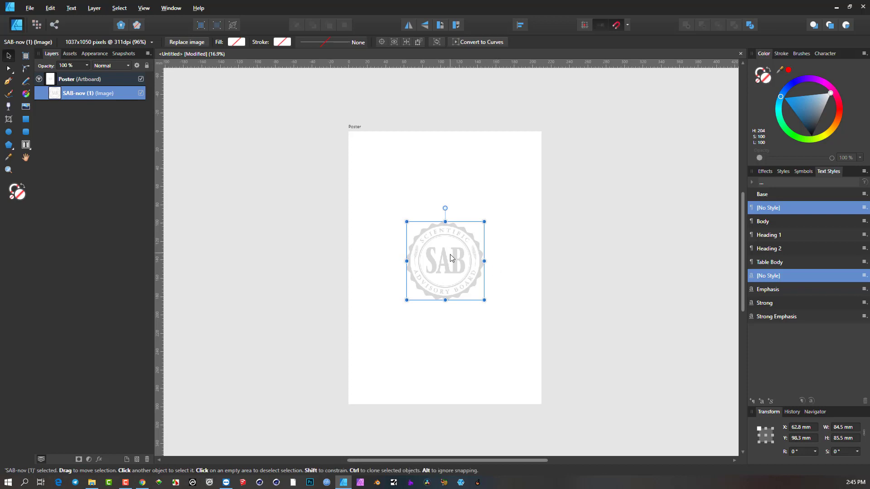
pyautogui.scroll(1, 445, 254)
pyautogui.moveTo(453, 278); pyautogui.dragTo(450, 267)
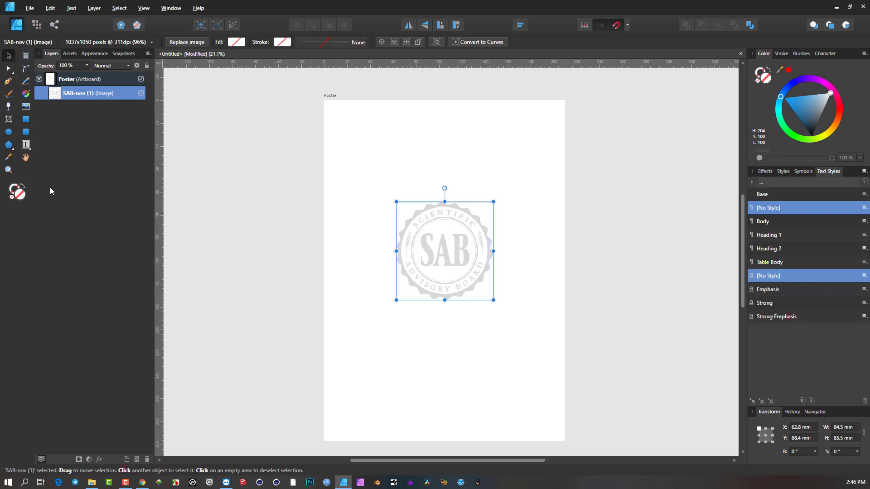
pyautogui.click(30, 8)
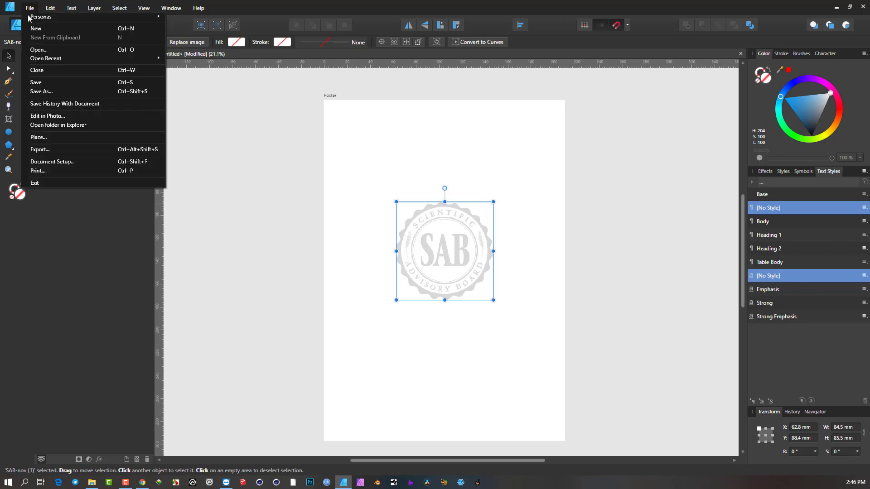
pyautogui.click(297, 4)
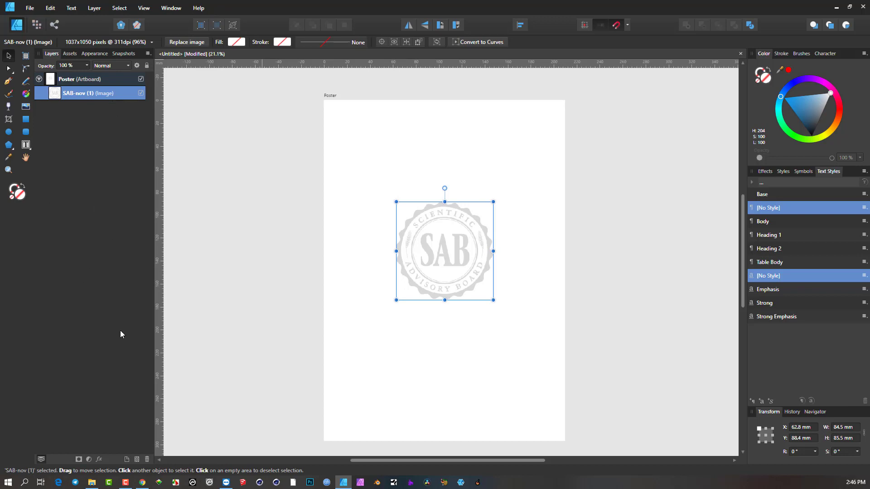
pyautogui.scroll(1, 464, 229)
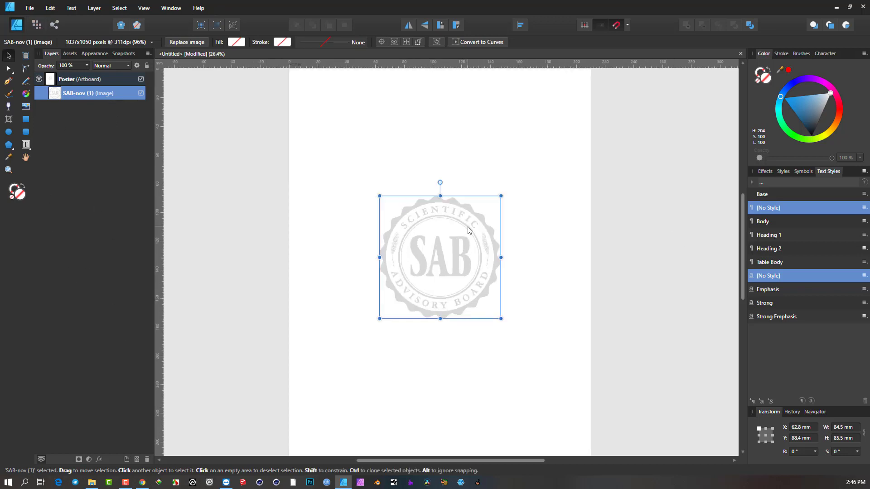
pyautogui.scroll(-1, 467, 229)
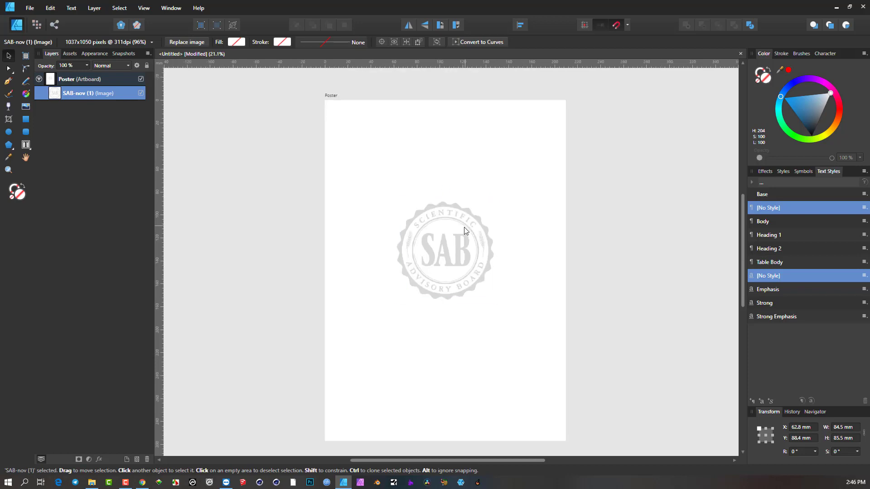
# Step: Move the seal image off-centre to about X 69.1 mm, Y 80.1 mm on the poster
pyautogui.moveTo(433, 246)
pyautogui.mouseDown()
pyautogui.moveTo(446, 253)
pyautogui.moveTo(444, 233)
pyautogui.mouseUp()
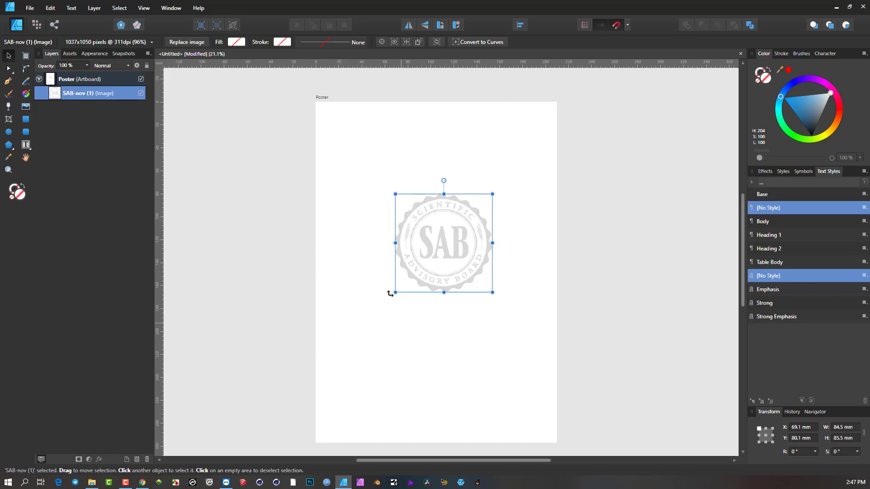
pyautogui.click(290, 145)
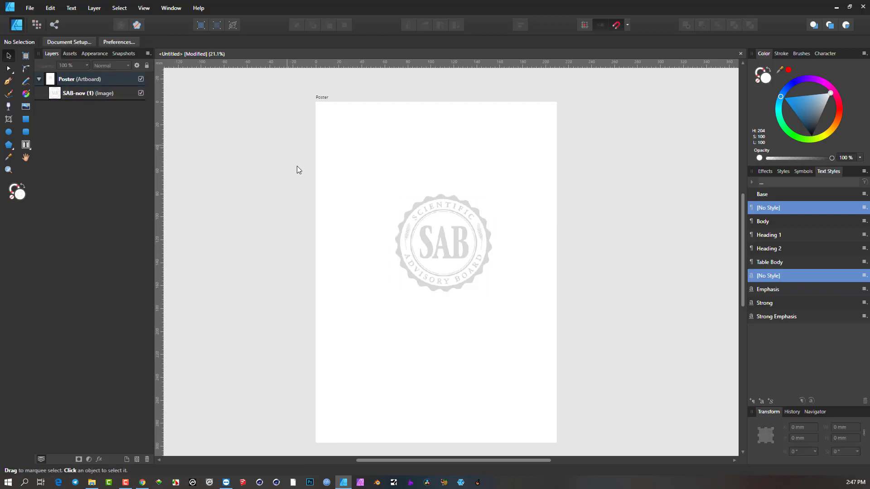
pyautogui.click(450, 240)
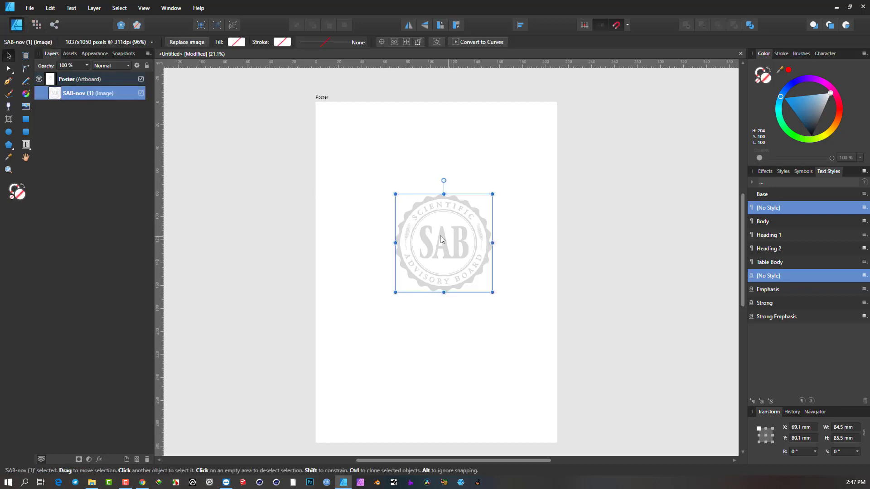
# Step: Try a bright blue fill on the Poster artboard behind the seal image, and return the fill to white
pyautogui.click(322, 97)
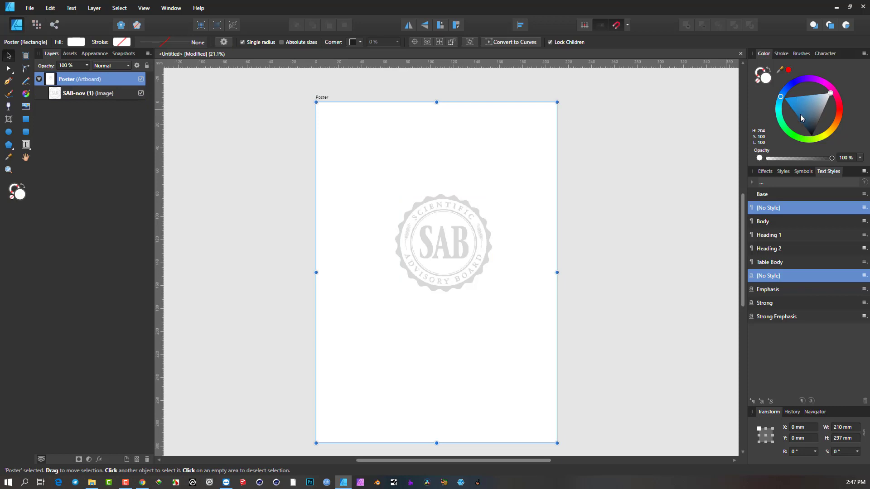
pyautogui.moveTo(807, 104); pyautogui.dragTo(788, 95)
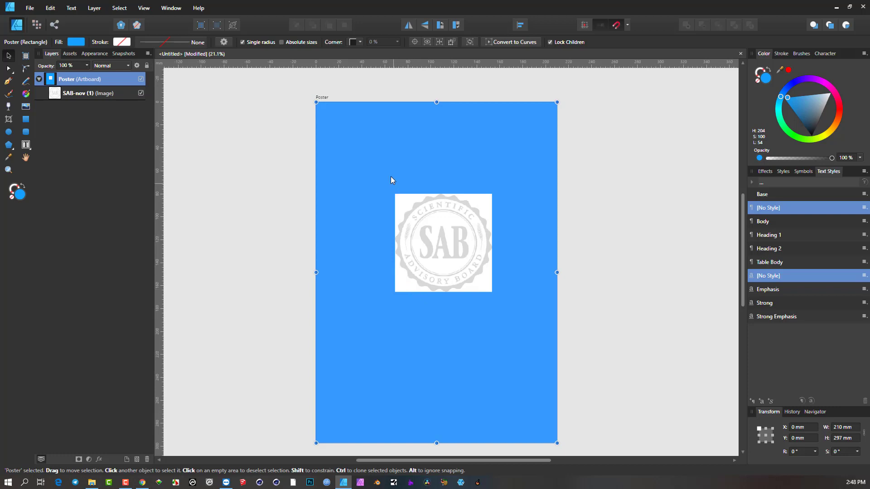
pyautogui.click(430, 216)
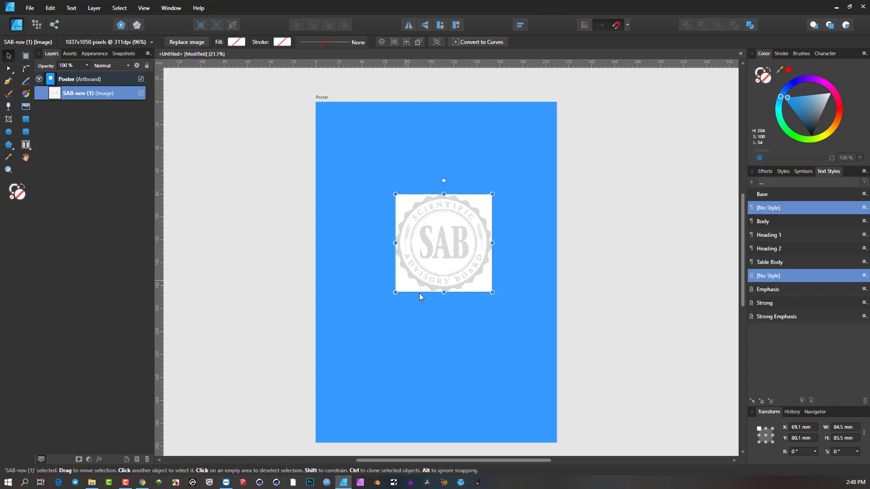
pyautogui.click(319, 97)
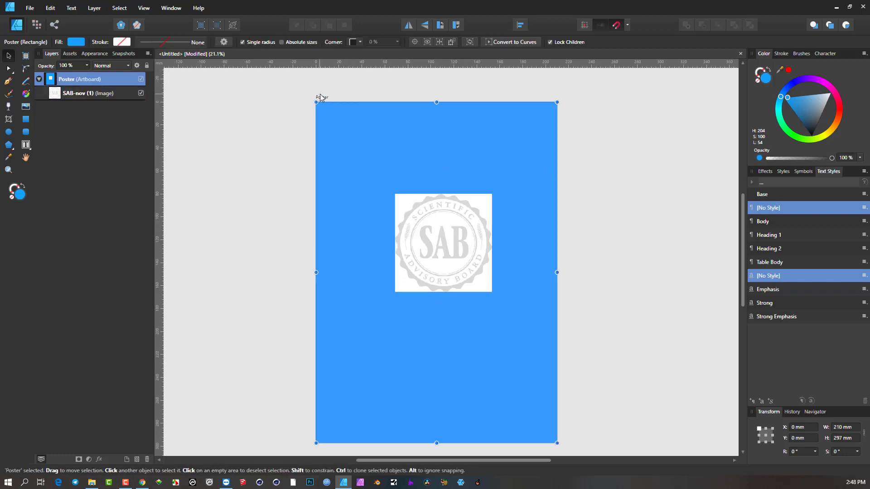
pyautogui.click(829, 96)
pyautogui.click(830, 93)
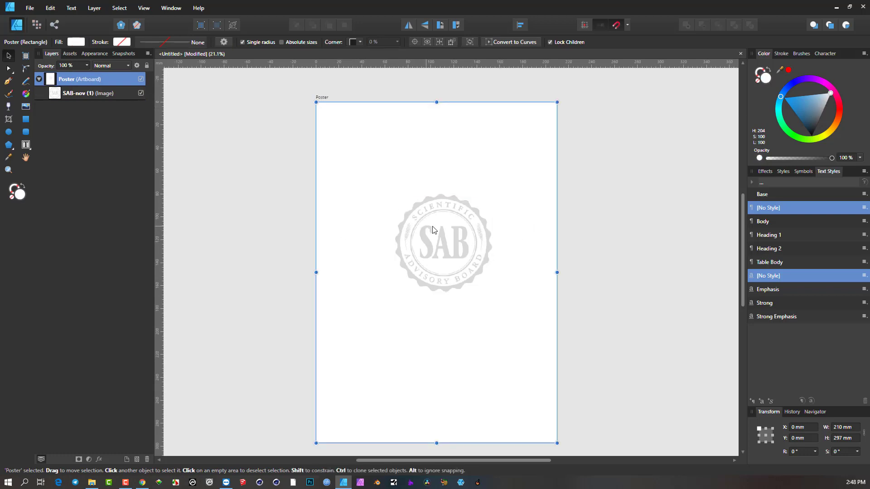
# Step: Centre the seal image horizontally on the artboard at about X 62.8 mm, Y 80.5 mm, and deselect it
pyautogui.moveTo(438, 229); pyautogui.dragTo(430, 234)
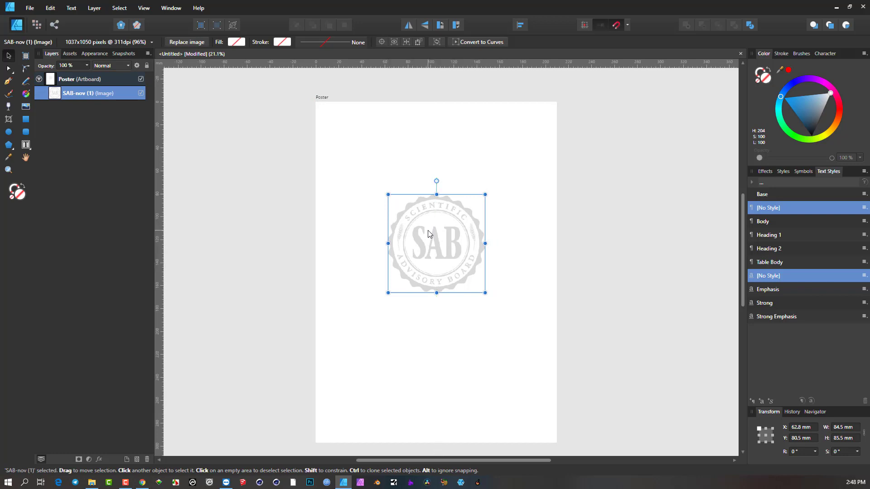
pyautogui.click(231, 151)
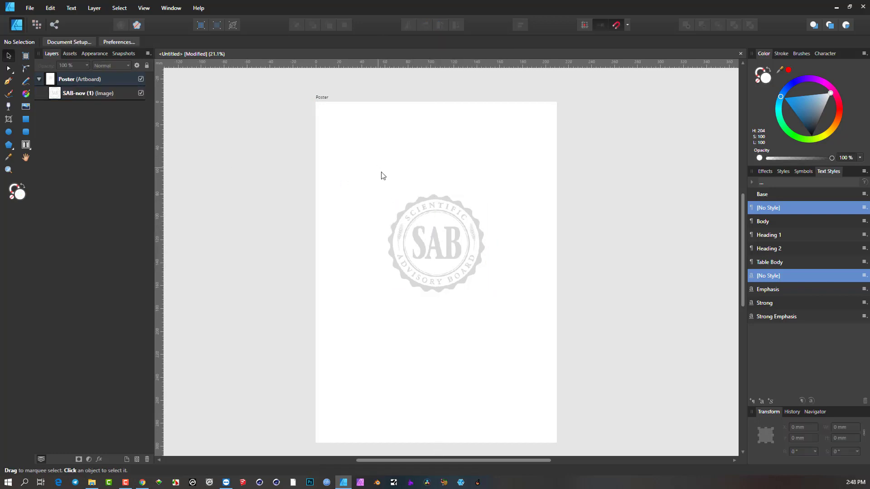
# Step: Draw a closed seven-node Pen tool shape, about 113 by 273 mm, over the poster's left half, overlapping the seal
pyautogui.click(8, 82)
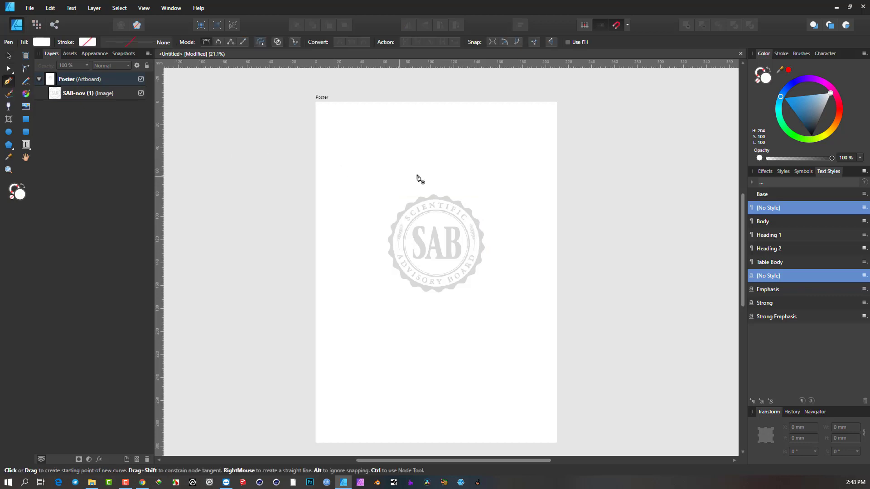
pyautogui.click(436, 185)
pyautogui.click(436, 109)
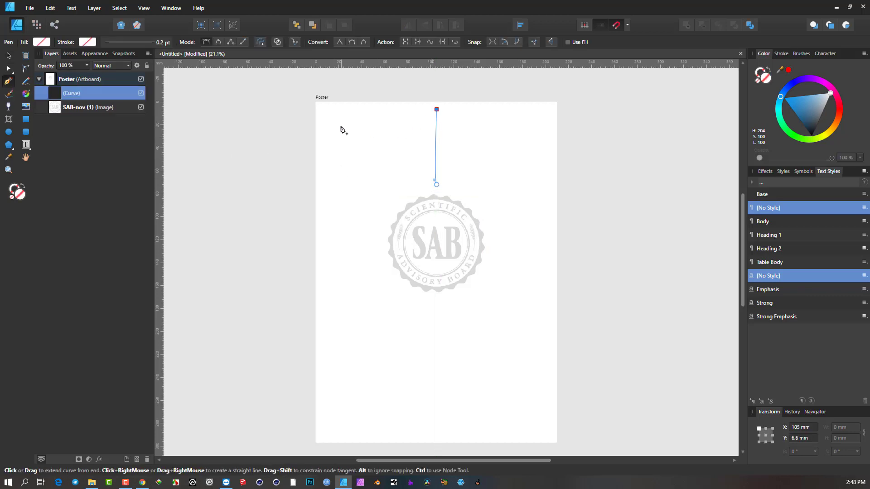
pyautogui.click(341, 126)
pyautogui.click(327, 424)
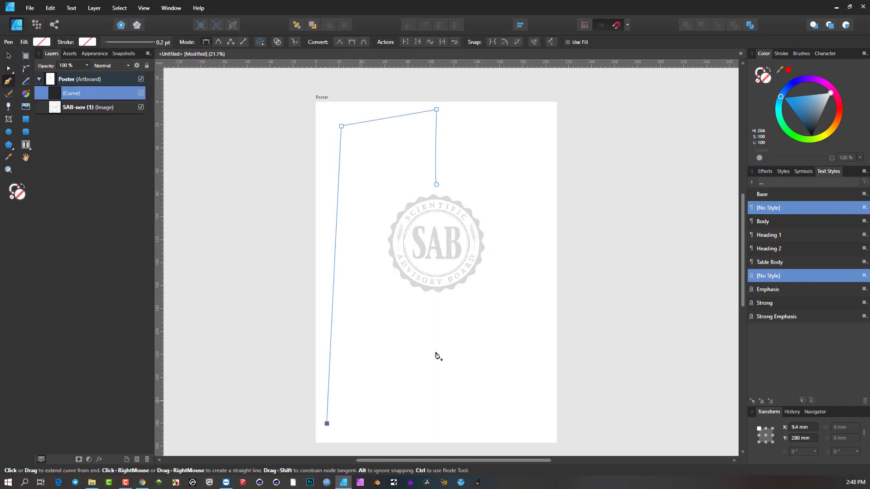
pyautogui.click(456, 303)
pyautogui.click(362, 259)
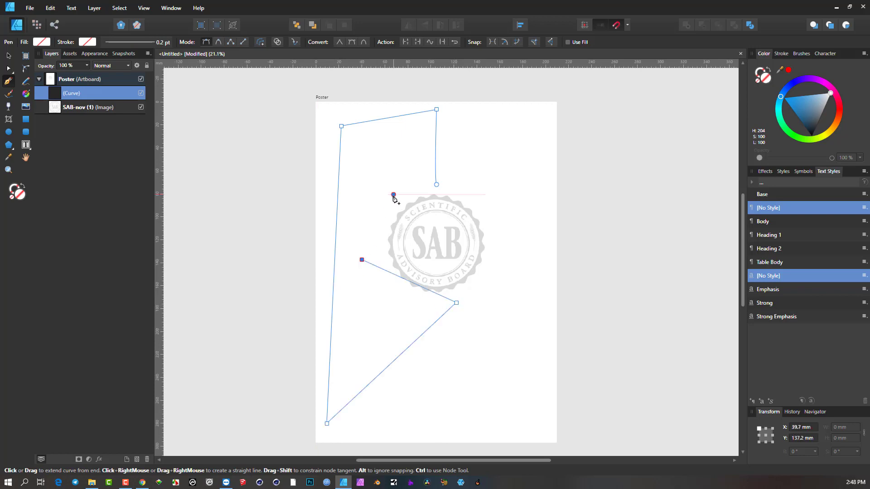
pyautogui.click(393, 194)
pyautogui.click(437, 185)
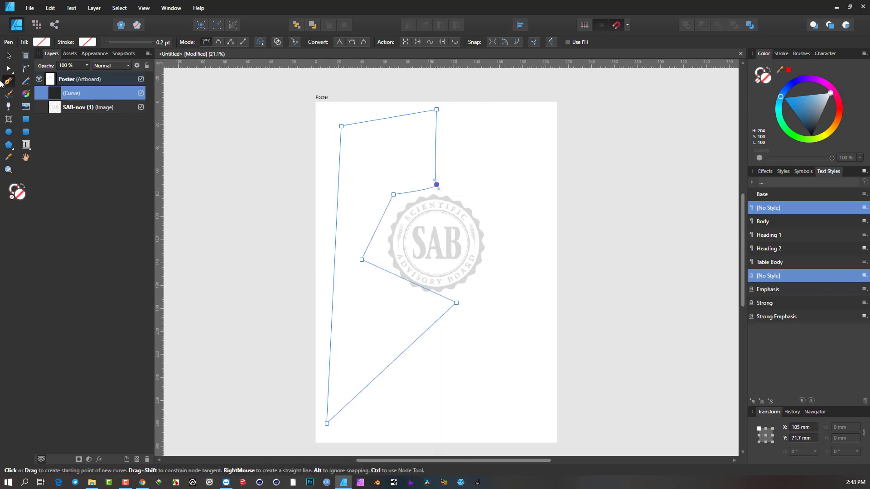
pyautogui.click(8, 55)
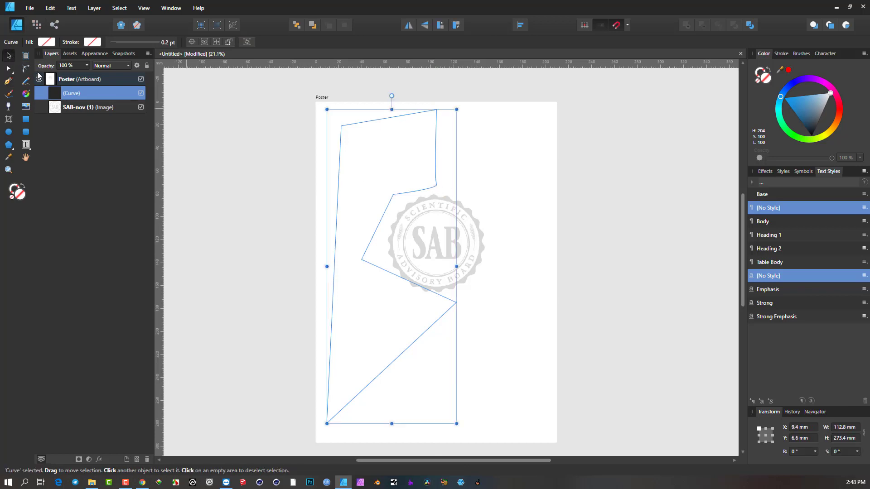
# Step: Convert the shape's smooth closing node just above the seal to a sharp node
pyautogui.press('a')
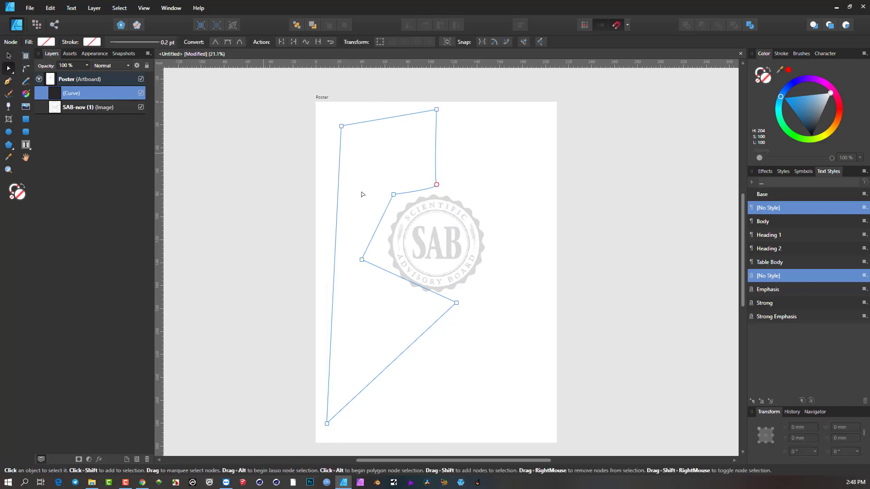
pyautogui.click(437, 185)
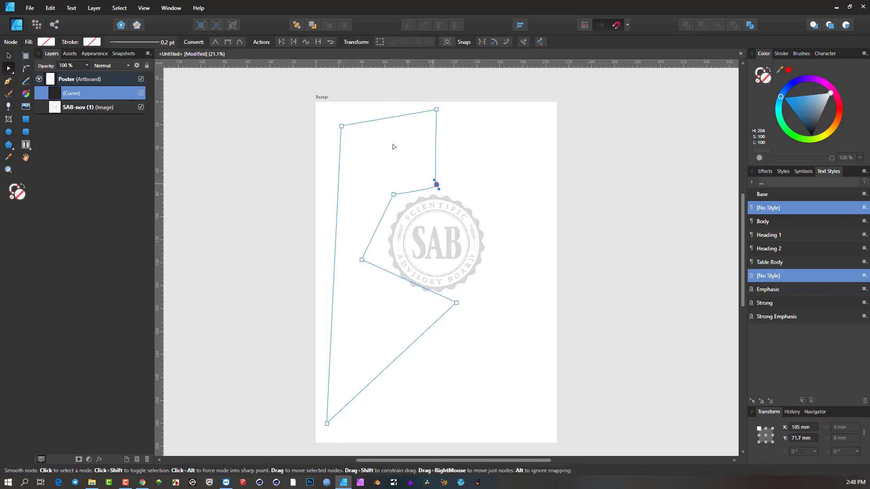
pyautogui.click(218, 41)
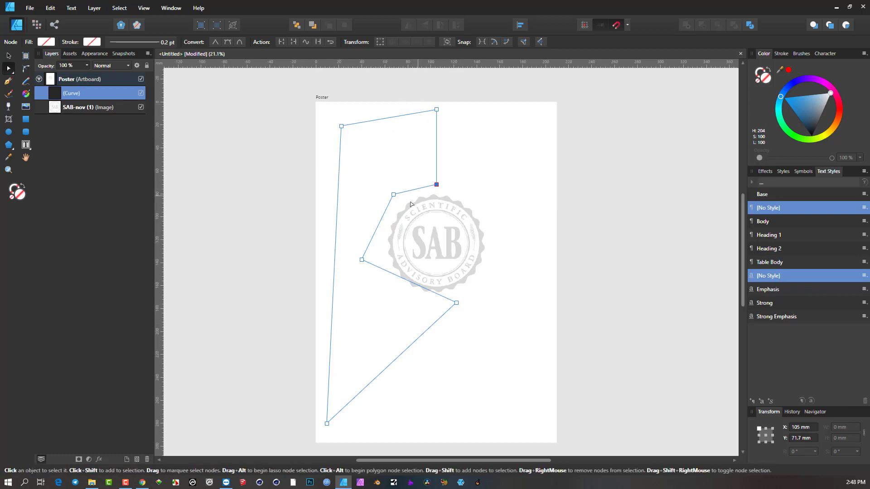
# Step: Delete the shape's two nodes beside the seal's left edge
pyautogui.click(362, 259)
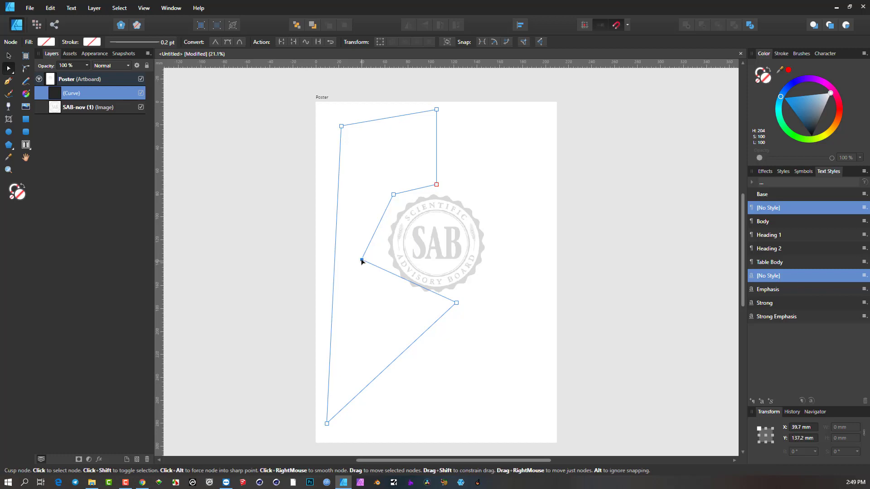
pyautogui.moveTo(359, 174); pyautogui.dragTo(417, 301)
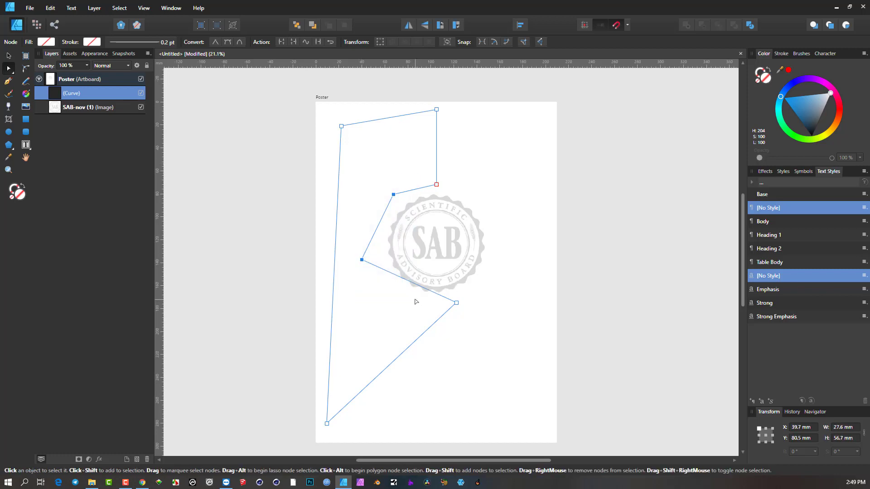
pyautogui.press('Delete')
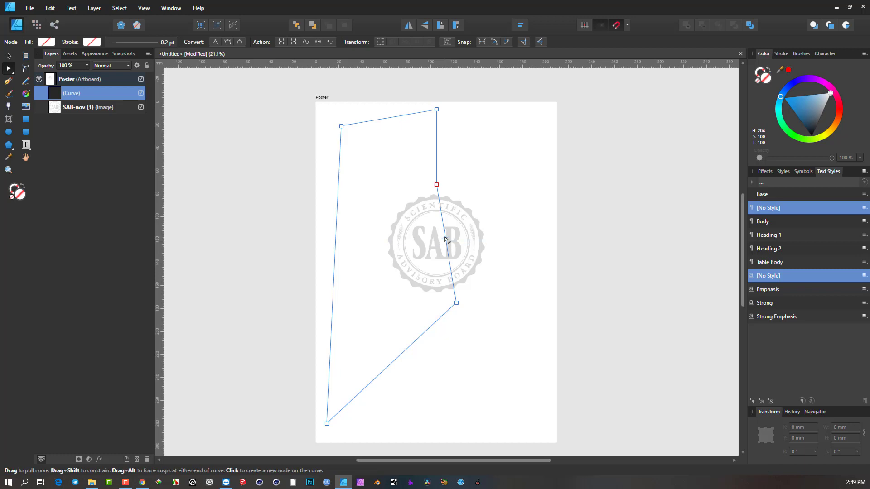
# Step: Bend the segment crossing the seal leftward and adjust both end handles so it curves around the seal's left side
pyautogui.moveTo(447, 241); pyautogui.dragTo(380, 249)
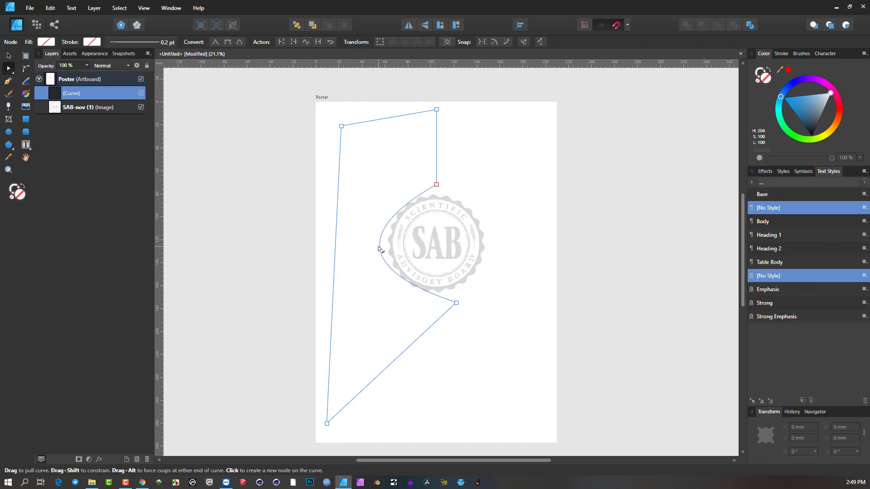
pyautogui.click(436, 184)
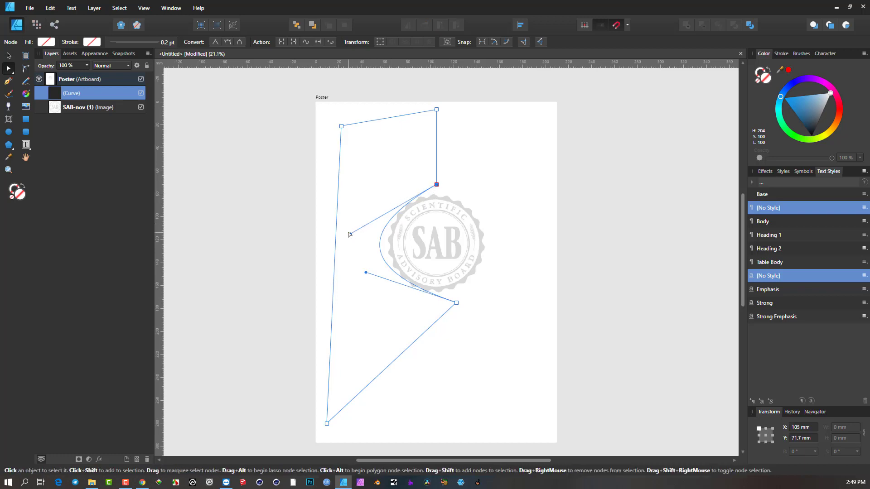
pyautogui.moveTo(351, 234); pyautogui.dragTo(354, 214)
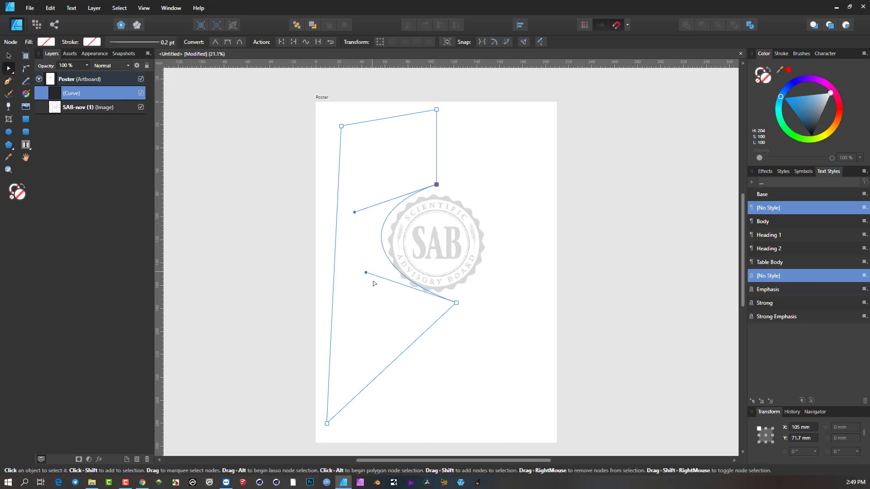
pyautogui.moveTo(364, 271); pyautogui.dragTo(366, 306)
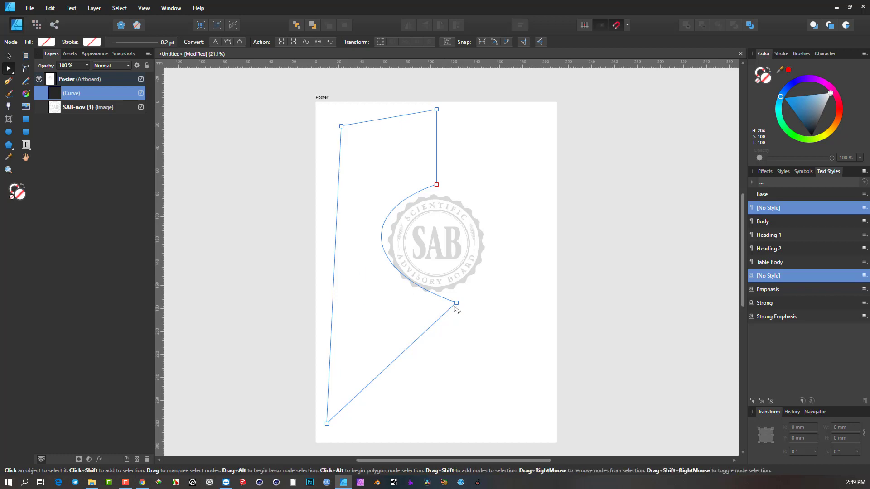
pyautogui.click(457, 303)
pyautogui.moveTo(364, 275); pyautogui.dragTo(365, 299)
pyautogui.click(456, 303)
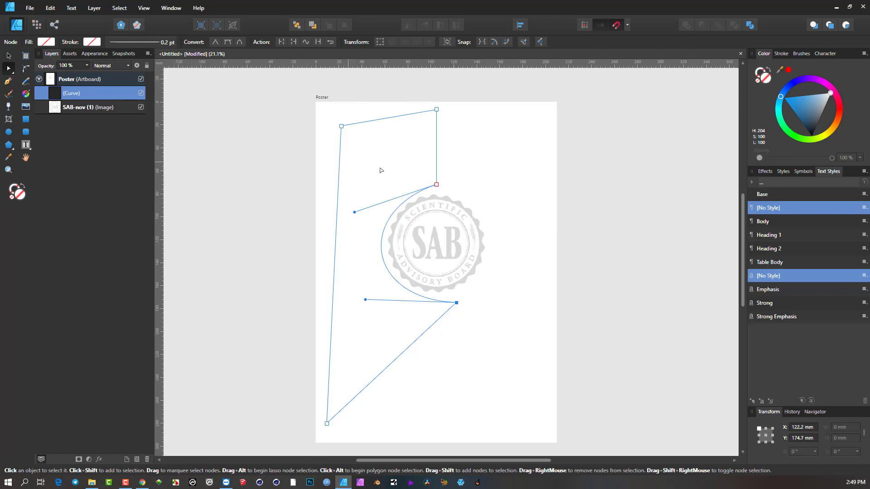
# Step: Rename the curve layer as Text and move the shape's upper-left node to about X 8.2 mm, Y 7.8 mm near the poster's corner
pyautogui.click(77, 108)
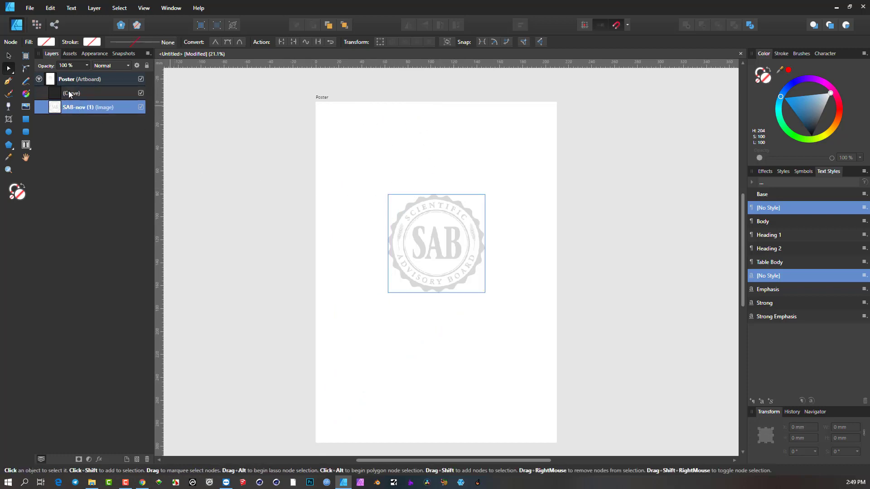
pyautogui.click(71, 93)
pyautogui.doubleClick(71, 92)
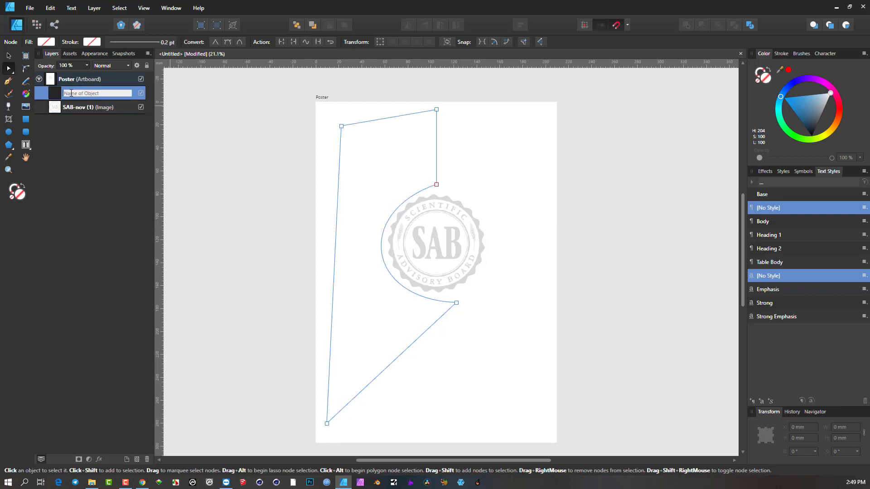
pyautogui.write('Text')
pyautogui.press('Return')
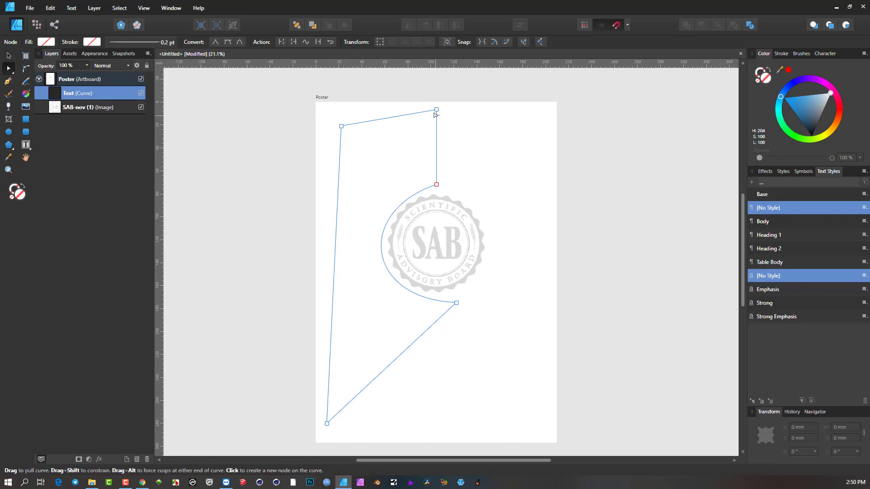
pyautogui.moveTo(343, 128); pyautogui.dragTo(326, 113)
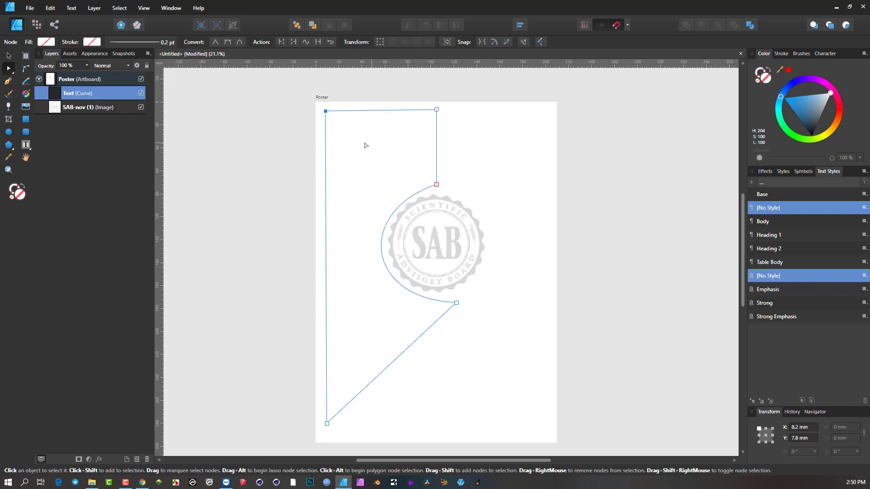
# Step: Turn the Text curve into a text frame with the Frame Text Tool and fill it with filler text
pyautogui.click(26, 144)
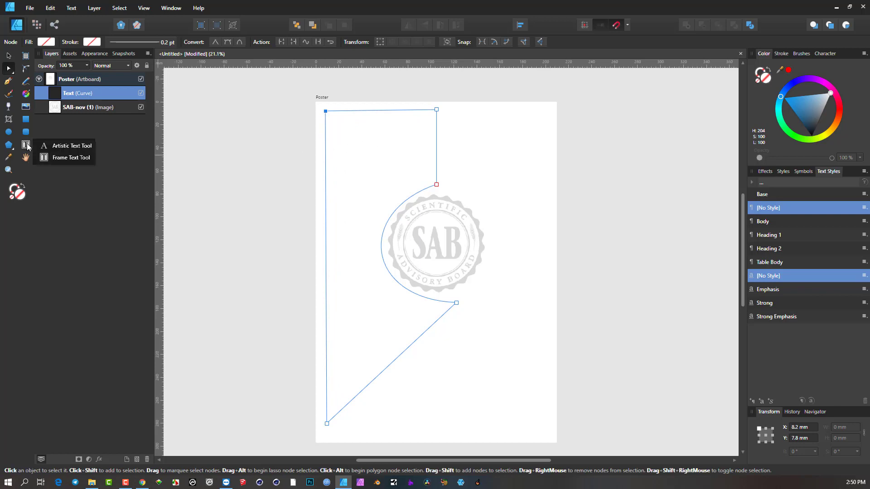
pyautogui.click(66, 157)
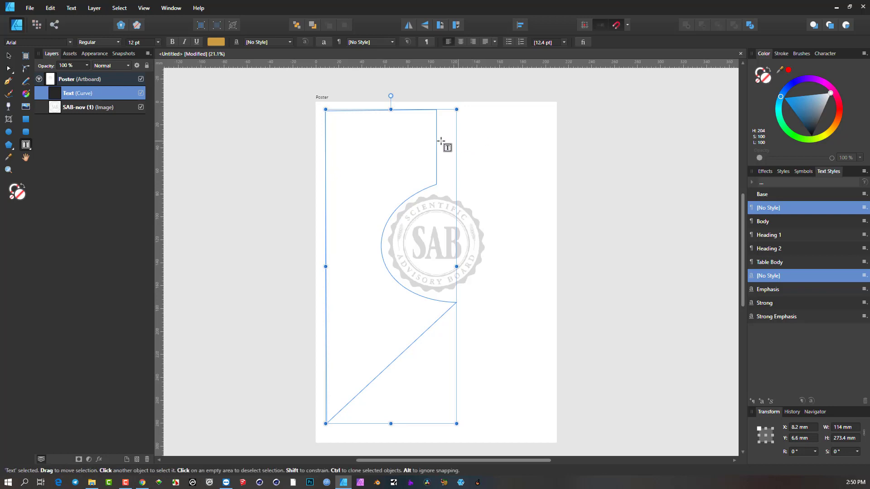
pyautogui.click(363, 149)
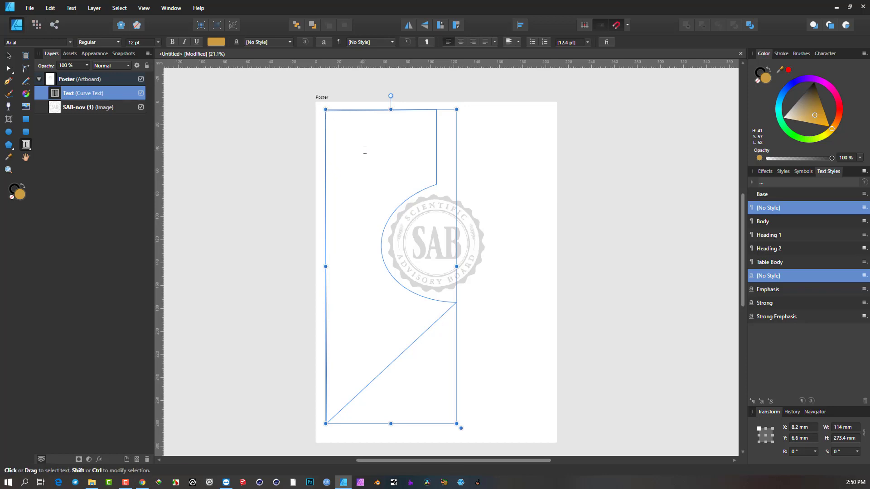
pyautogui.rightClick(364, 151)
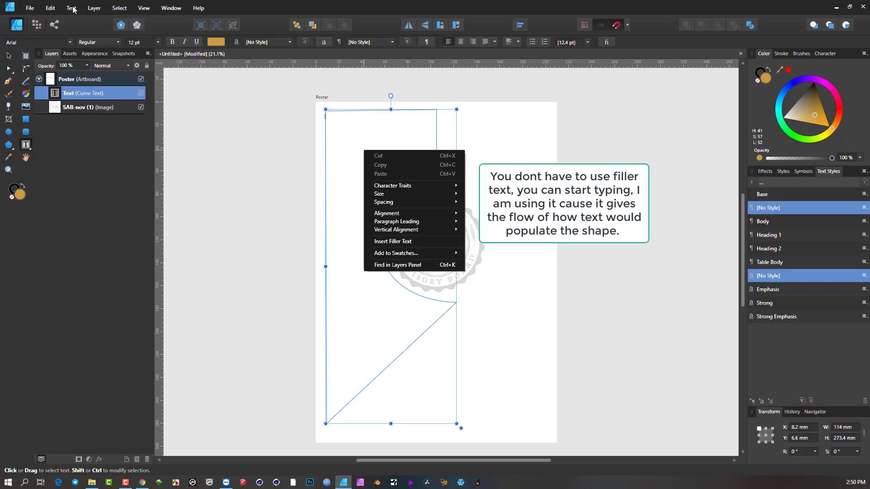
pyautogui.click(413, 241)
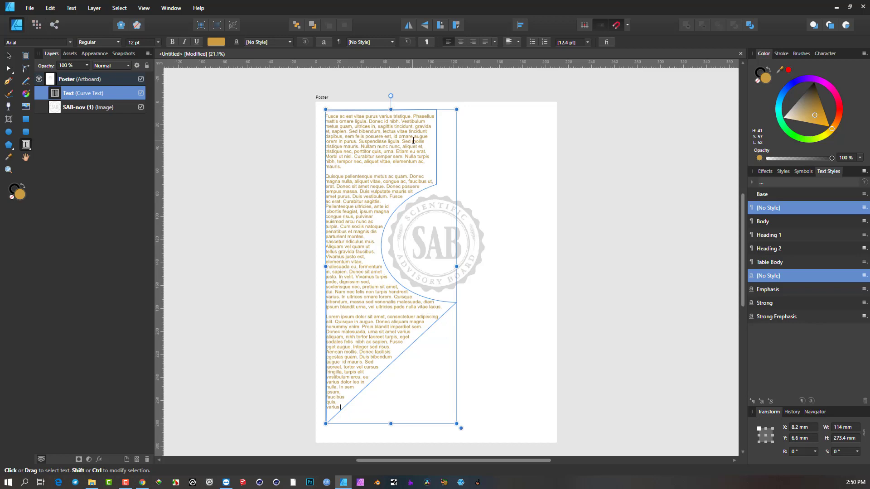
# Step: Set the colour of all the filler text in the shape to black and deselect the frame
pyautogui.moveTo(817, 101); pyautogui.dragTo(817, 91)
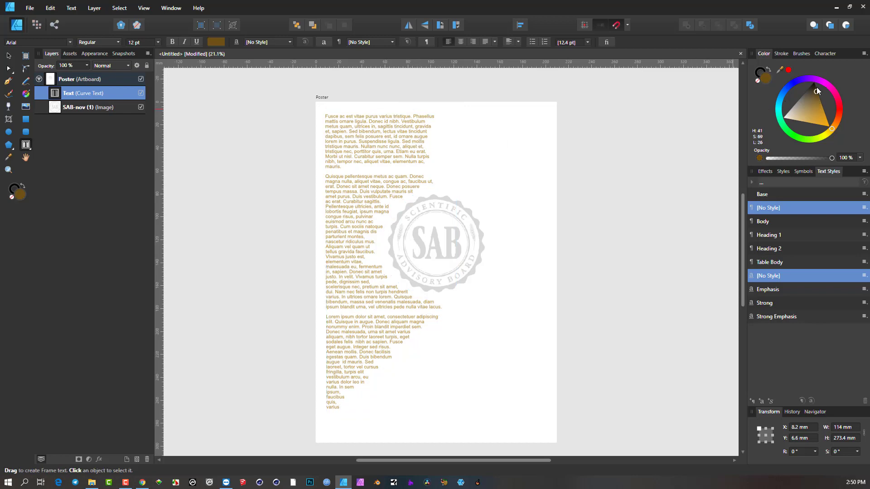
pyautogui.hotkey('ctrl', 'z')
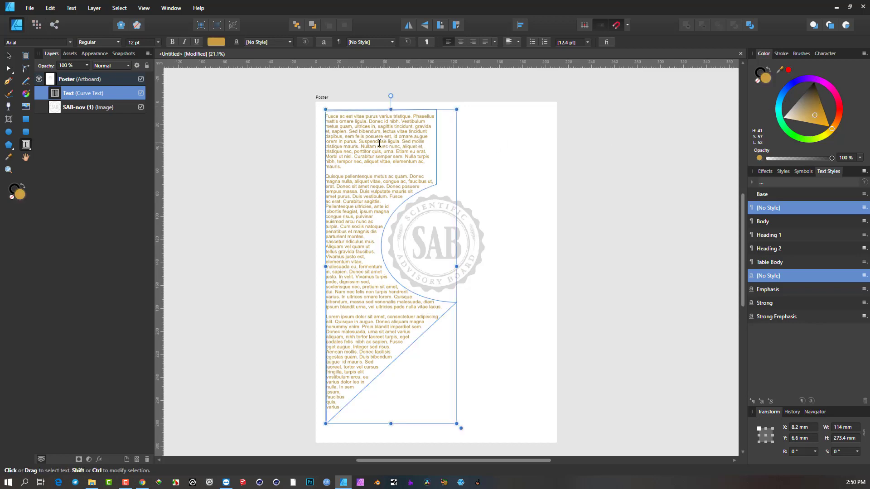
pyautogui.hotkey('ctrl', 'a')
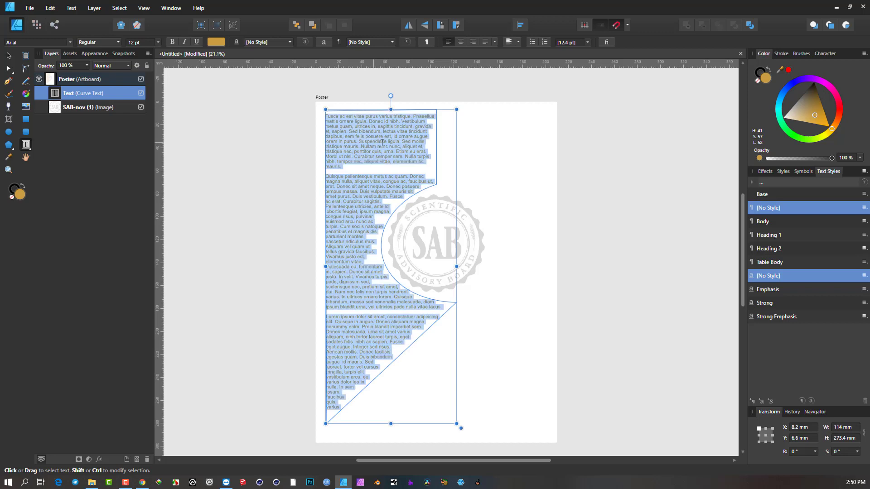
pyautogui.hotkey('ctrl', 'z')
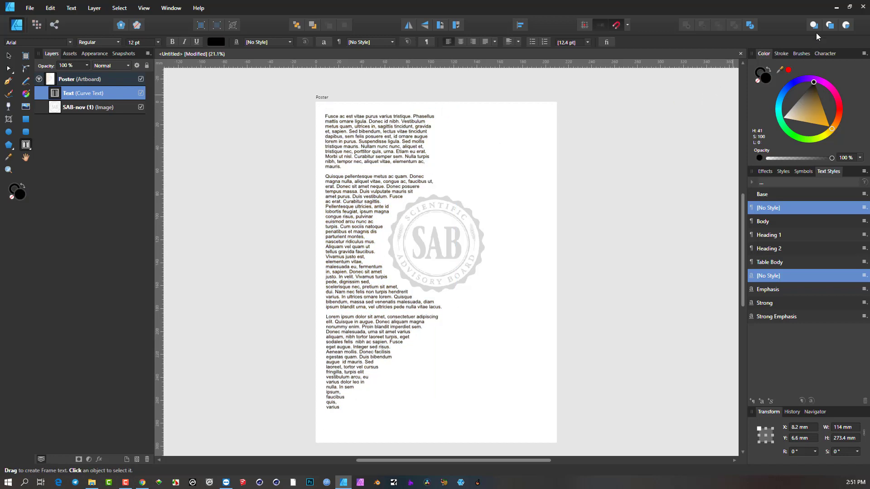
pyautogui.hotkey('ctrl', 'a')
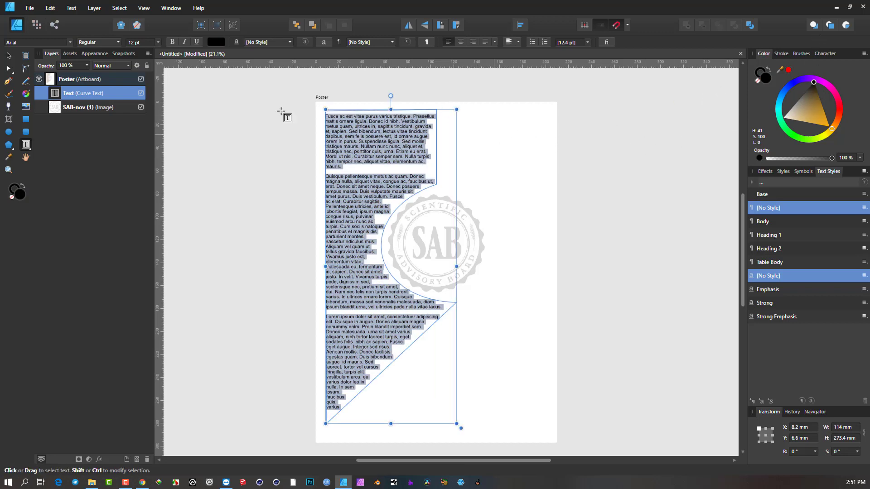
pyautogui.click(8, 55)
pyautogui.click(245, 132)
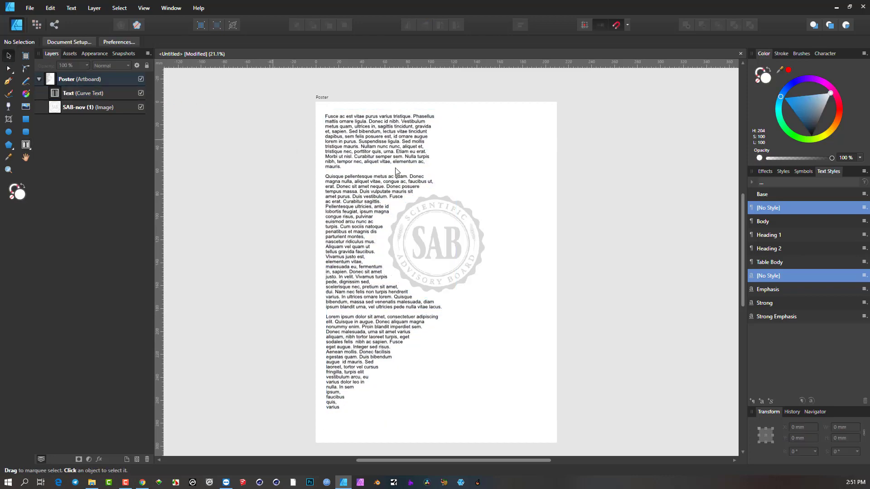
# Step: Bend the text frame's straight edge above the seal outward to the right and pull the curve beside the seal slightly closer to it
pyautogui.scroll(2, 381, 135)
pyautogui.click(408, 158)
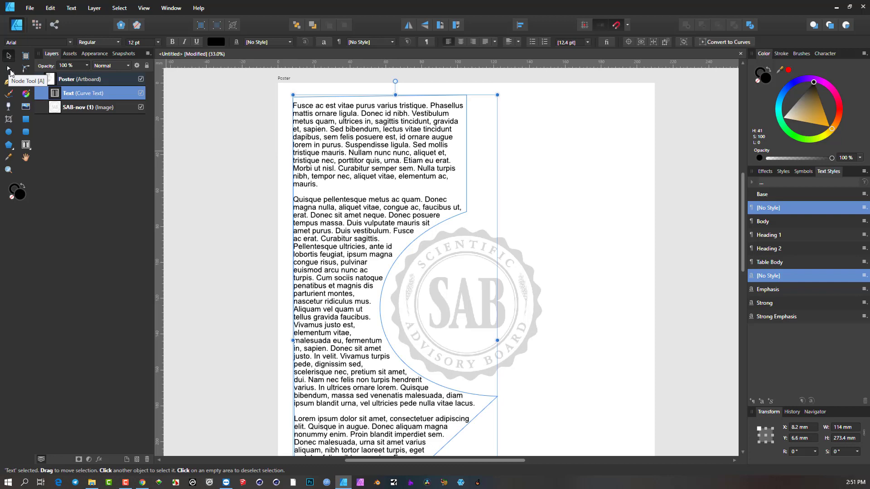
pyautogui.click(9, 69)
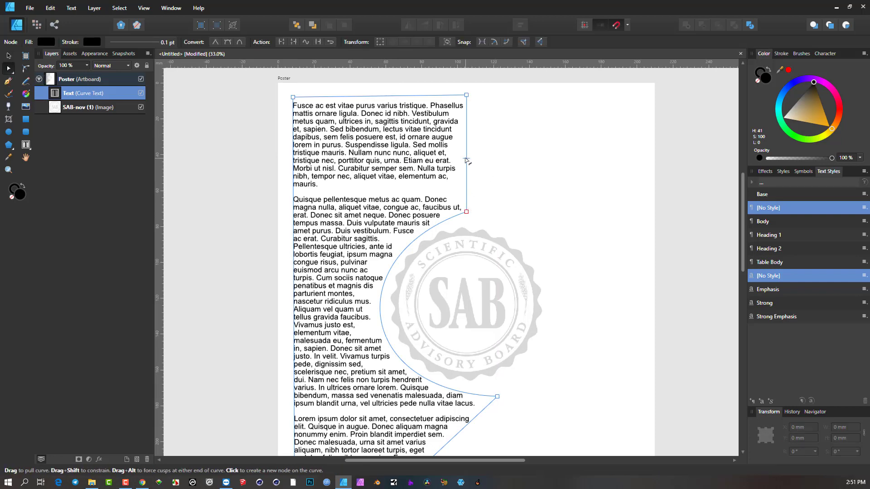
pyautogui.moveTo(467, 161); pyautogui.dragTo(561, 153)
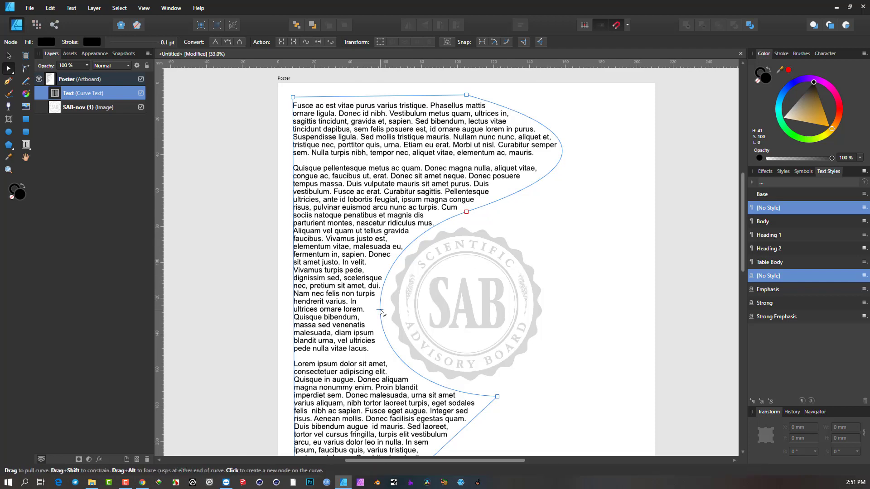
pyautogui.moveTo(381, 312)
pyautogui.mouseDown()
pyautogui.moveTo(438, 320)
pyautogui.moveTo(387, 315)
pyautogui.mouseUp()
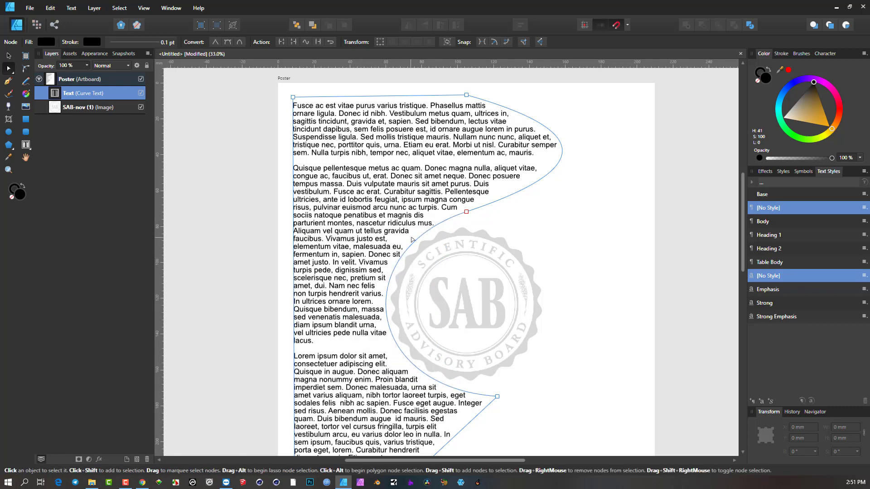
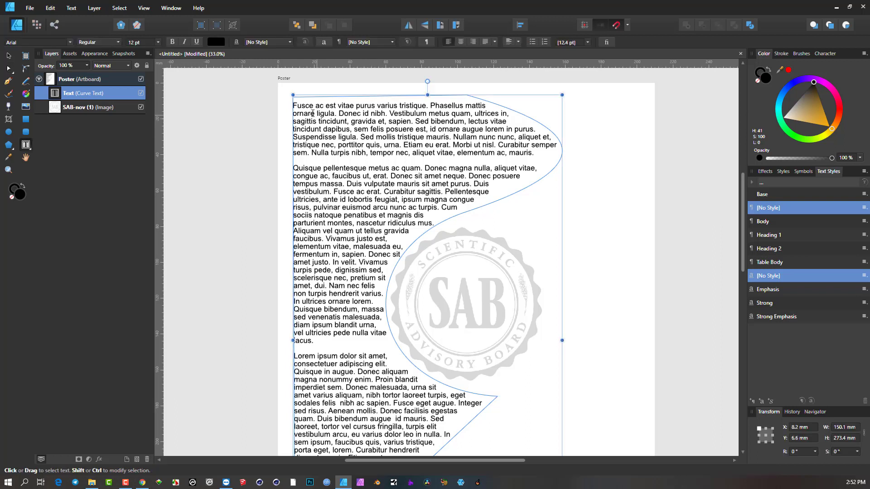
pyautogui.click(294, 106)
pyautogui.write('ww')
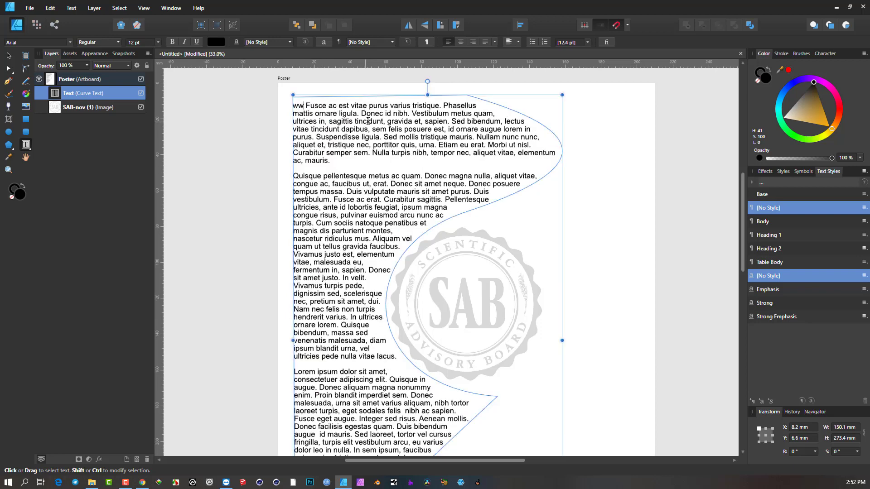
pyautogui.press('BackSpace')
pyautogui.press('BackSpace')
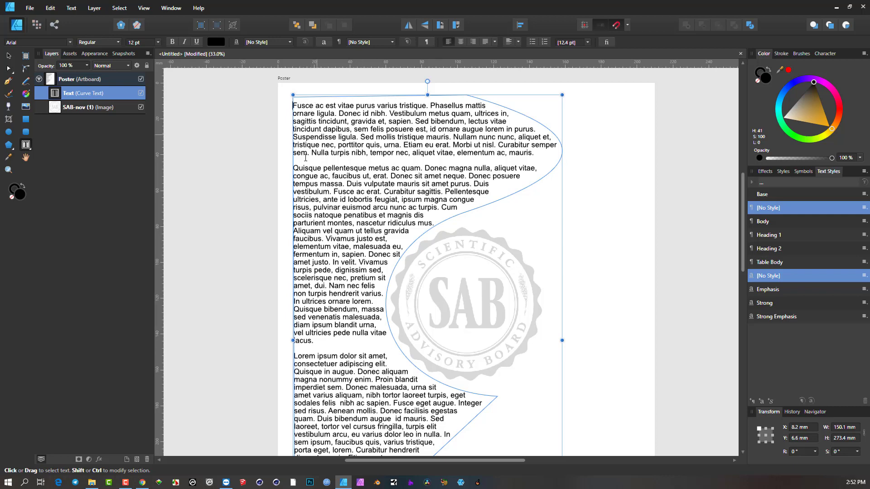
# Step: Convert all the filler text in the shape into editable text with Expand Field
pyautogui.hotkey('ctrl', 'a')
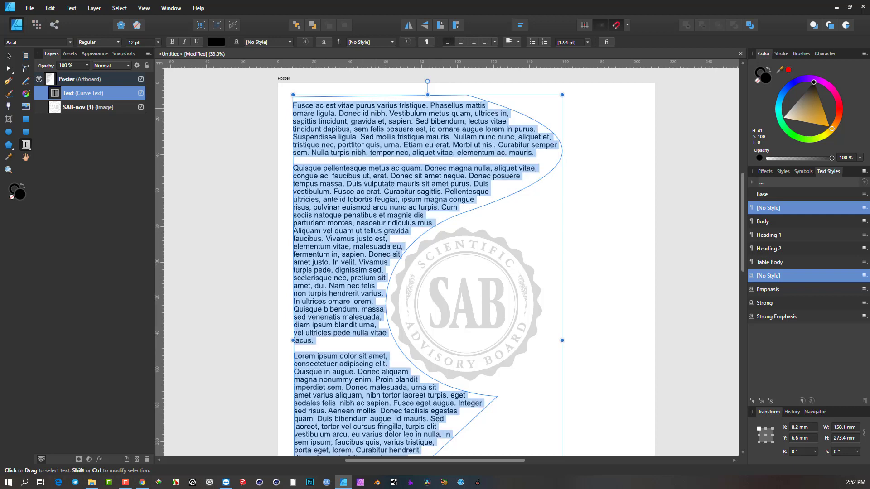
pyautogui.rightClick(376, 109)
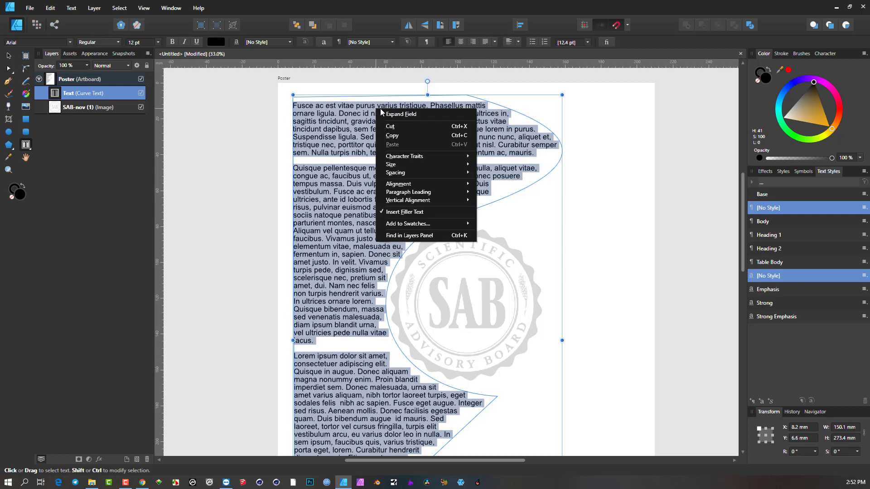
pyautogui.click(417, 114)
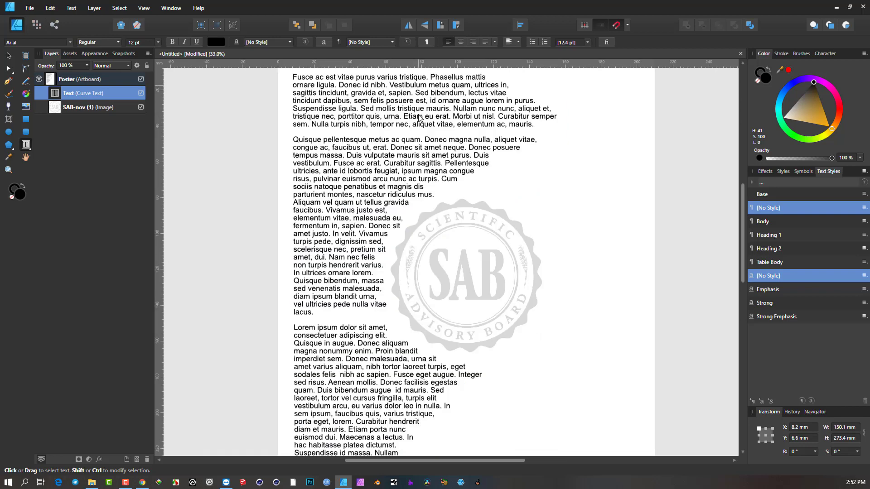
pyautogui.click(395, 188)
pyautogui.scroll(2, 395, 188)
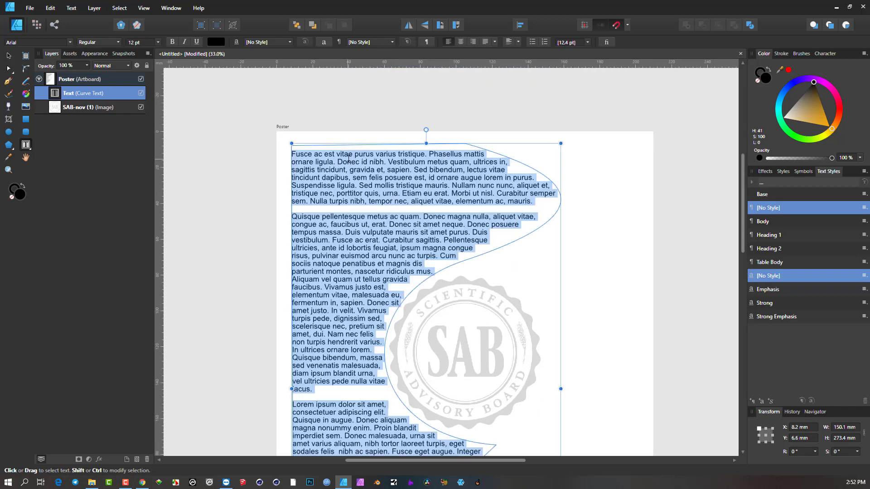
# Step: Format the words "Donec id nib" in the first paragraph as 20 pt bold
pyautogui.click(348, 162)
pyautogui.moveTo(381, 162); pyautogui.dragTo(340, 162)
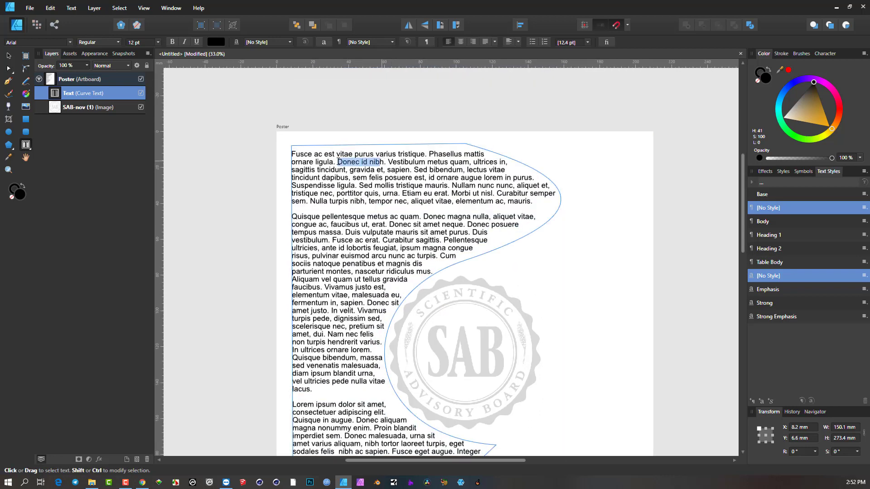
pyautogui.click(159, 41)
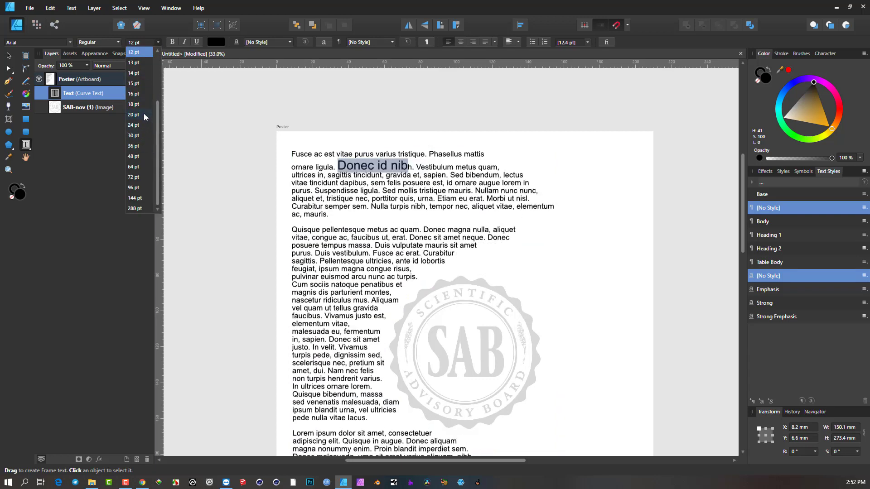
pyautogui.click(143, 114)
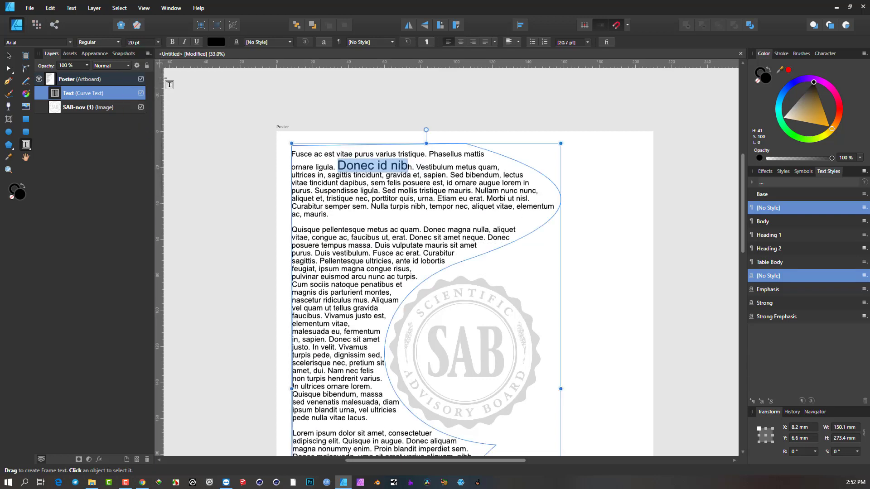
pyautogui.click(172, 42)
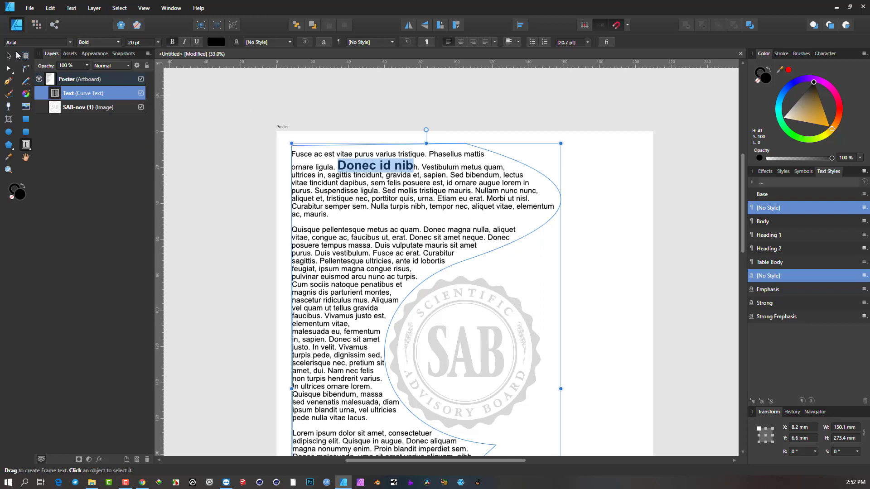
pyautogui.click(8, 55)
pyautogui.click(411, 106)
# Step: Insert the text "jjkjfkfdjk fd" at the very start of the first paragraph
pyautogui.doubleClick(391, 183)
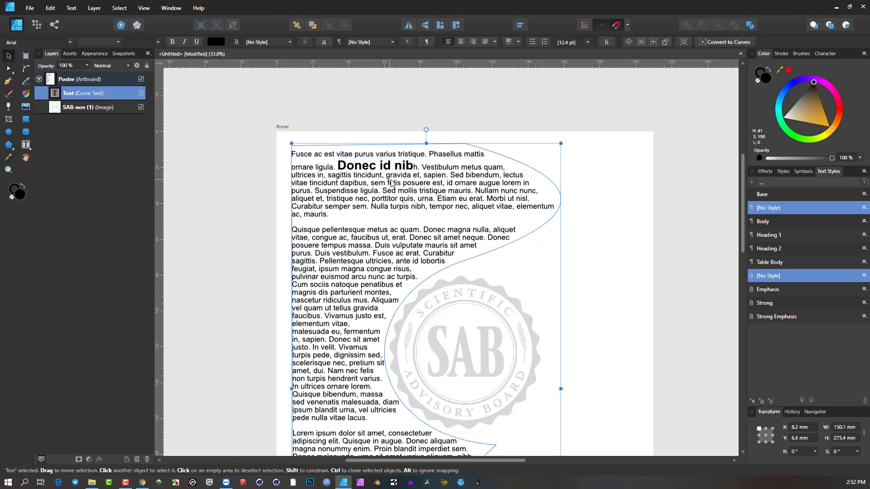
pyautogui.moveTo(407, 183); pyautogui.dragTo(460, 181)
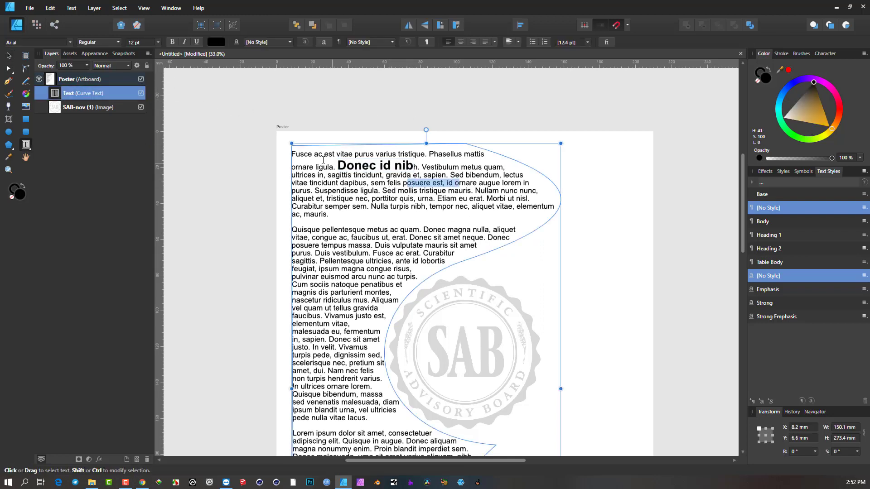
pyautogui.click(293, 154)
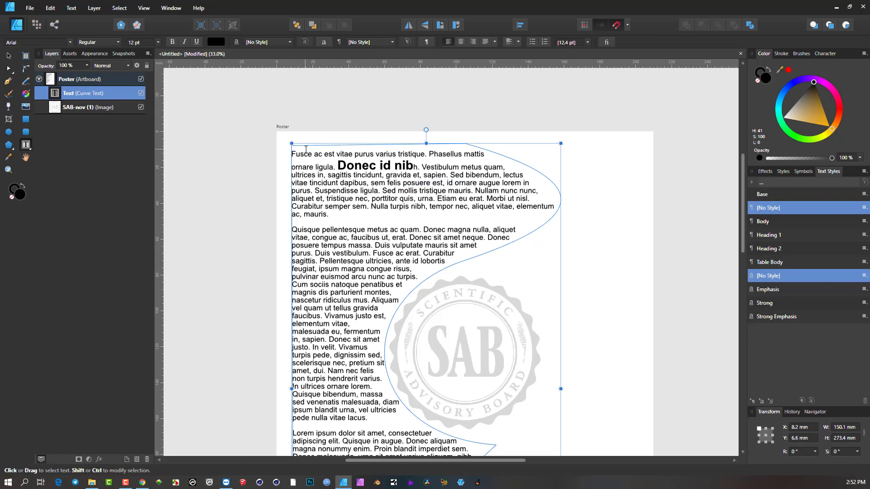
pyautogui.write('jjkjfkfdjk ')
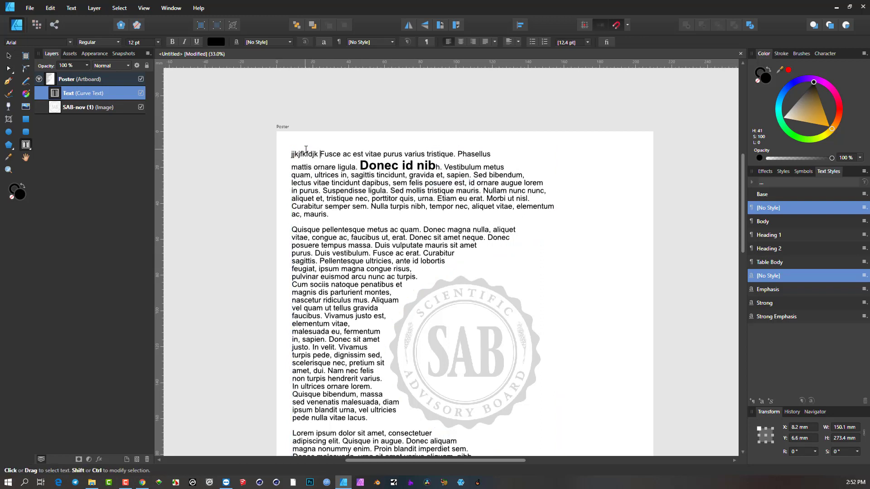
pyautogui.write('fd')
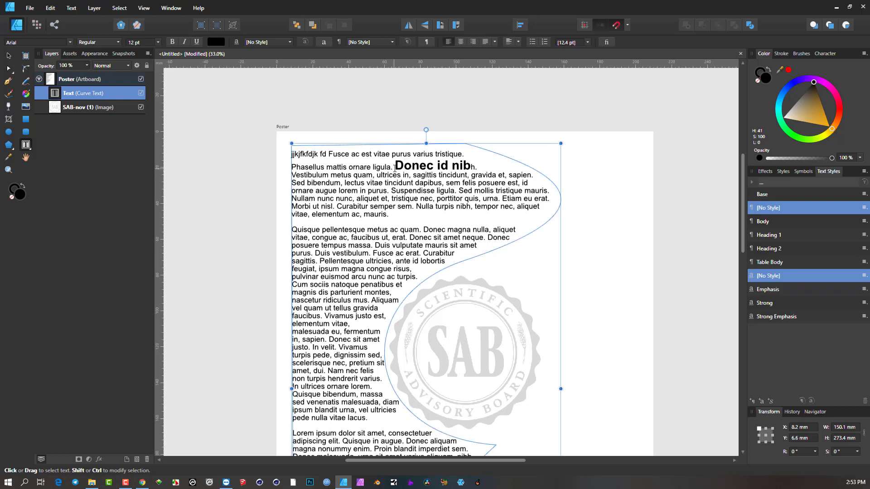
# Step: Right-align the first paragraph, and try a bulleted list on it before removing the bullets
pyautogui.moveTo(393, 165); pyautogui.dragTo(470, 167)
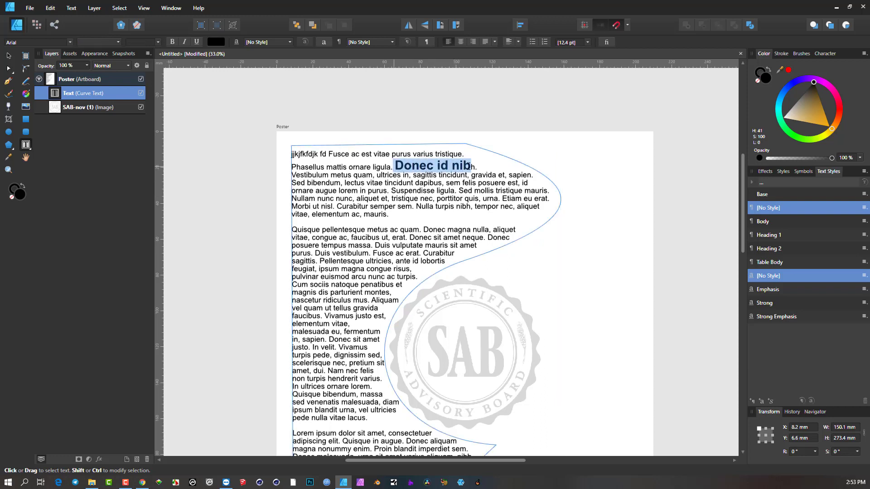
pyautogui.click(410, 190)
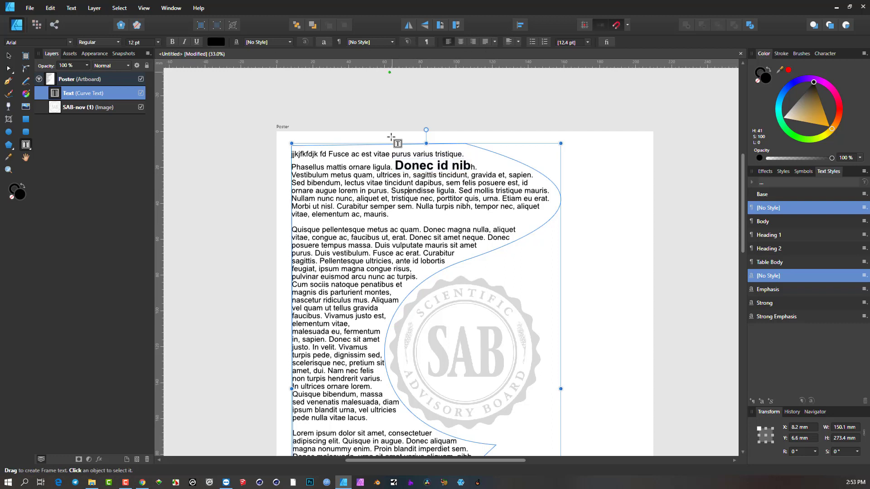
pyautogui.moveTo(348, 191); pyautogui.dragTo(453, 198)
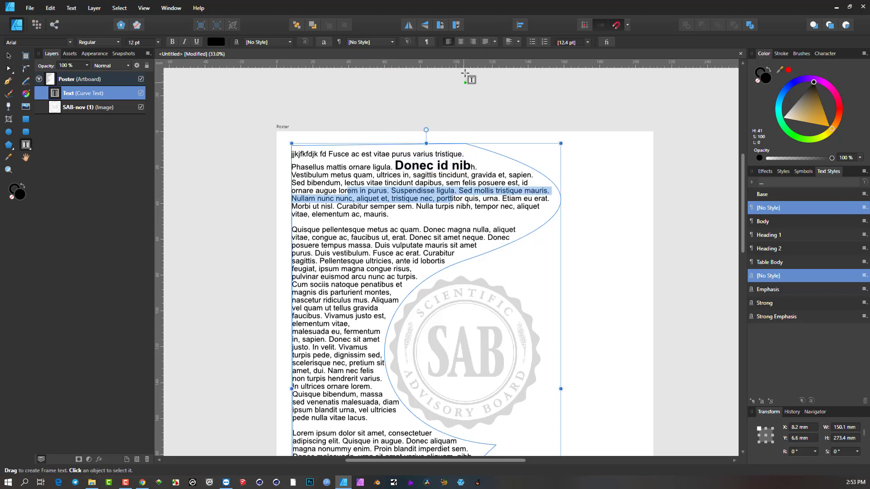
pyautogui.click(473, 42)
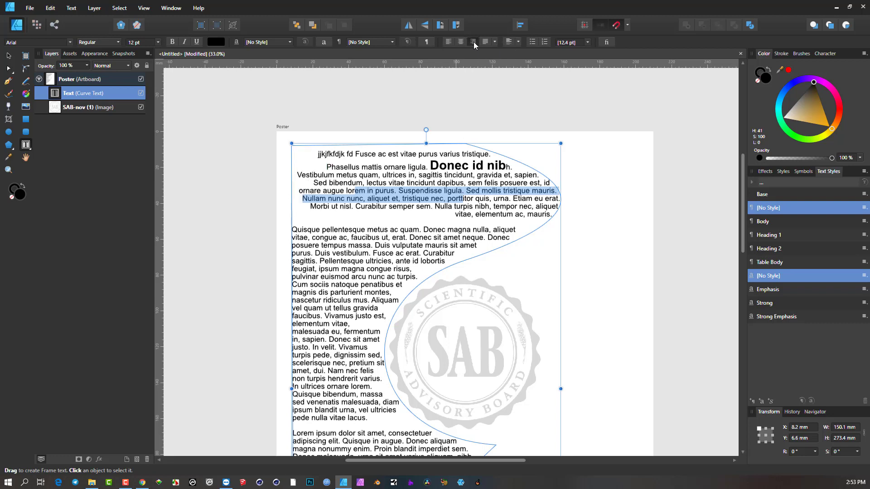
pyautogui.click(532, 40)
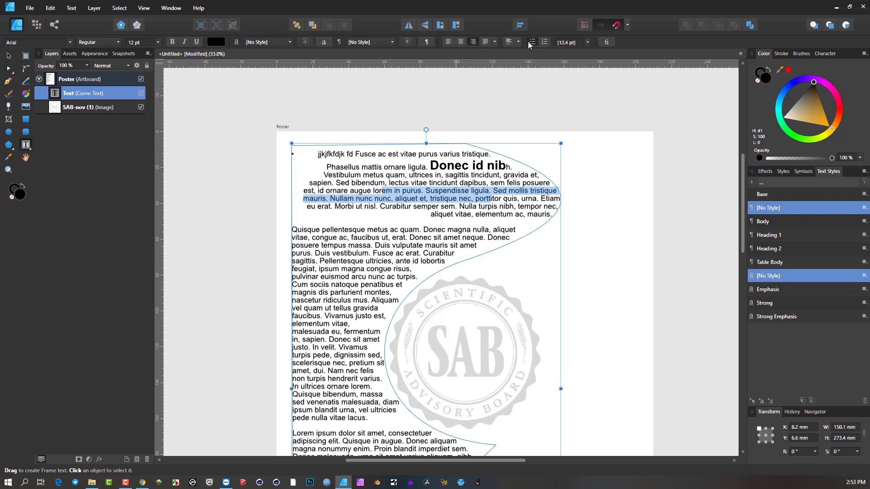
pyautogui.click(528, 42)
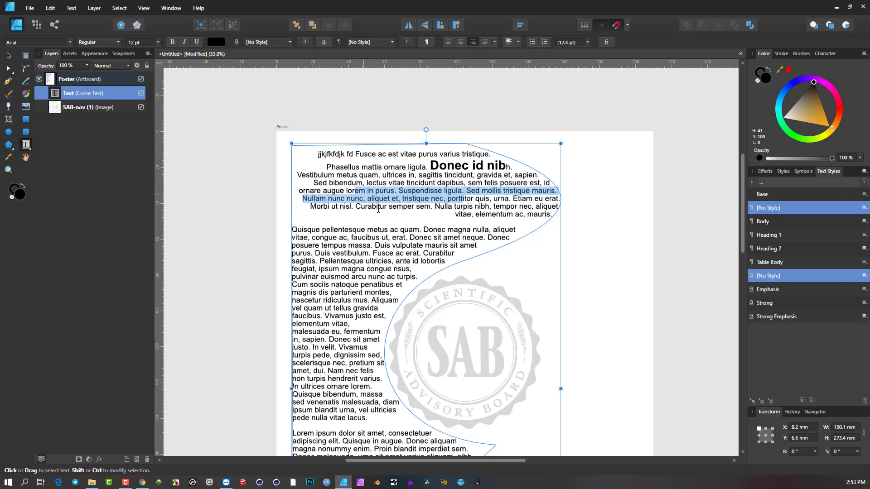
# Step: Convert the node at the tip of the bulge above the seal to a sharp corner and move it outward near the artboard's right edge
pyautogui.scroll(-1, 424, 245)
pyautogui.hscroll(2, 424, 245)
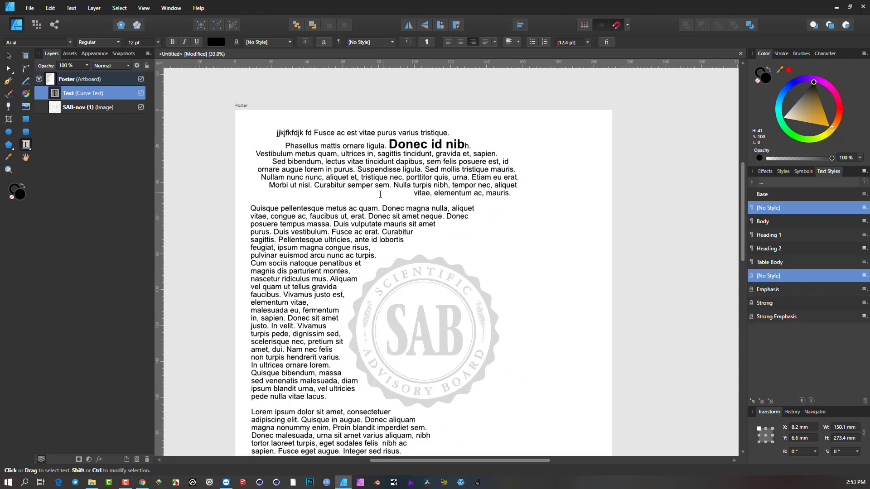
pyautogui.click(10, 69)
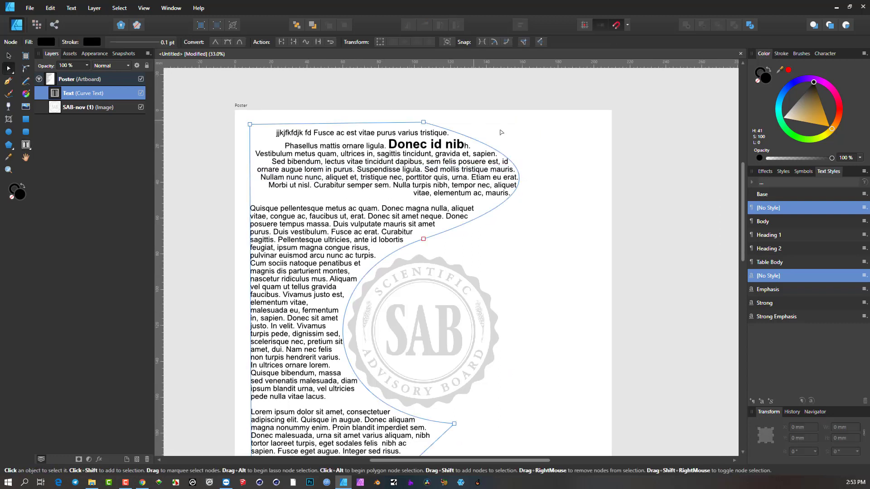
pyautogui.click(519, 179)
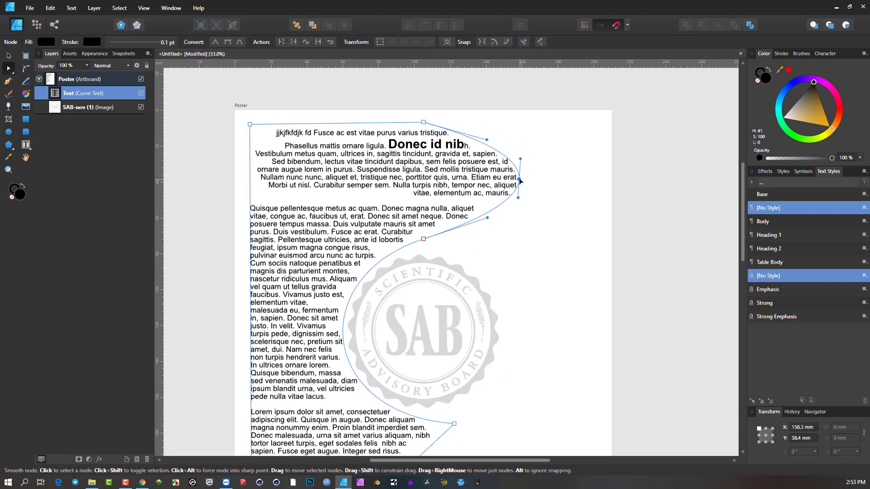
pyautogui.click(219, 42)
pyautogui.moveTo(521, 180); pyautogui.dragTo(586, 182)
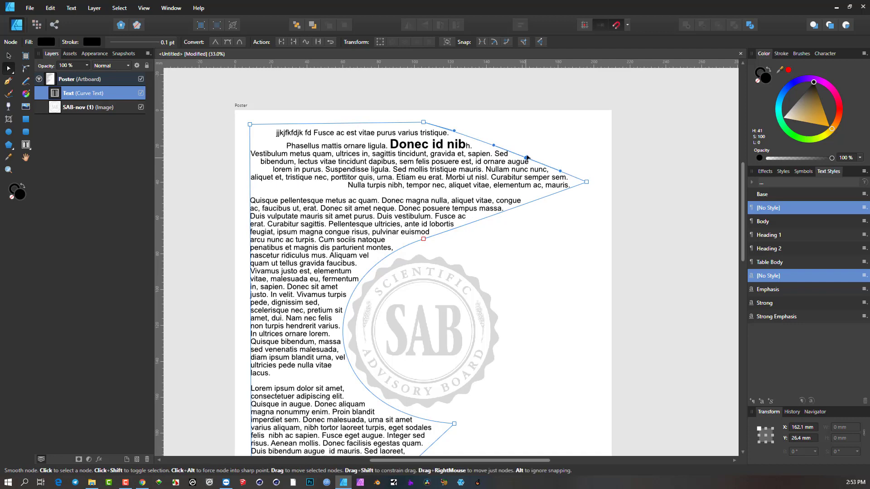
# Step: Add a node on the upper sloping edge at about X 176.5, Y 6.4 mm and lower the top middle node to about Y 33.1 mm
pyautogui.moveTo(527, 160); pyautogui.dragTo(554, 121)
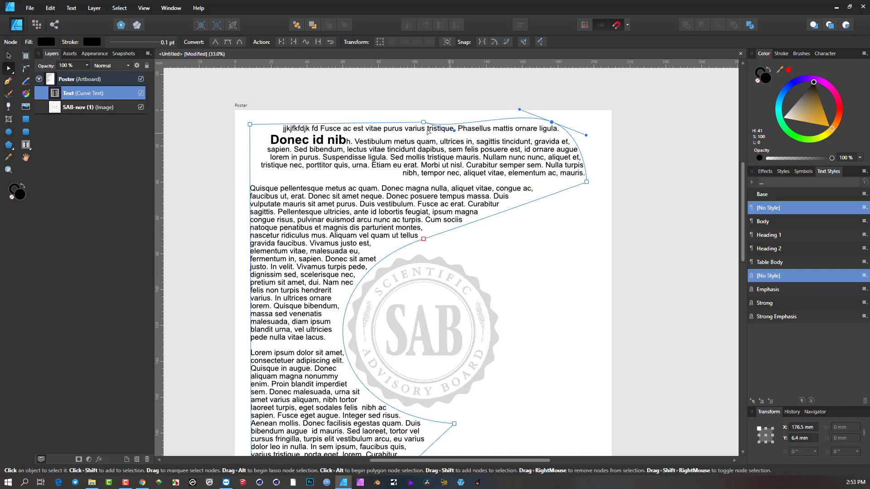
pyautogui.moveTo(423, 123); pyautogui.dragTo(423, 170)
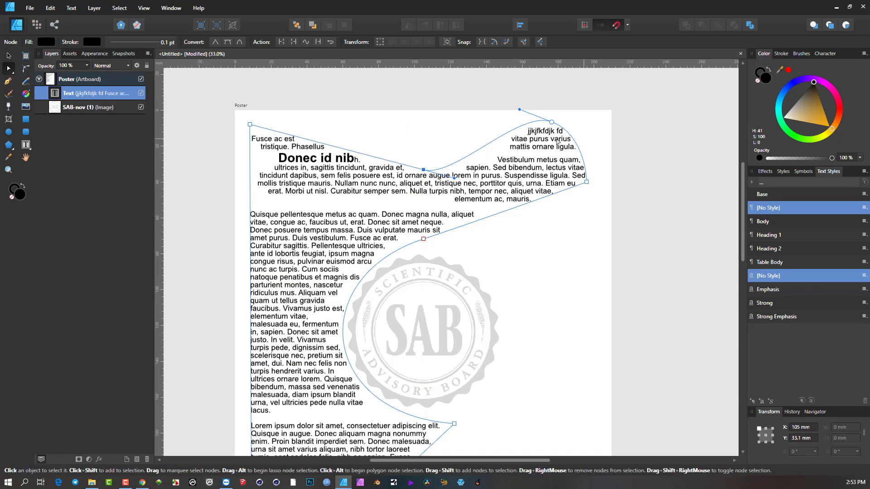
# Step: Bend the text frame's straight diagonal edge below the seal outward into a wide curve near the artboard's right edge
pyautogui.scroll(-1, 446, 214)
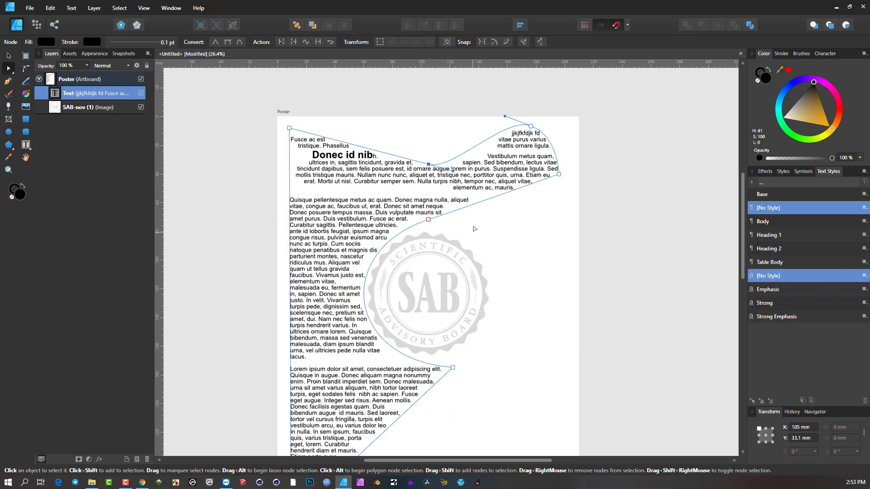
pyautogui.scroll(-1, 362, 126)
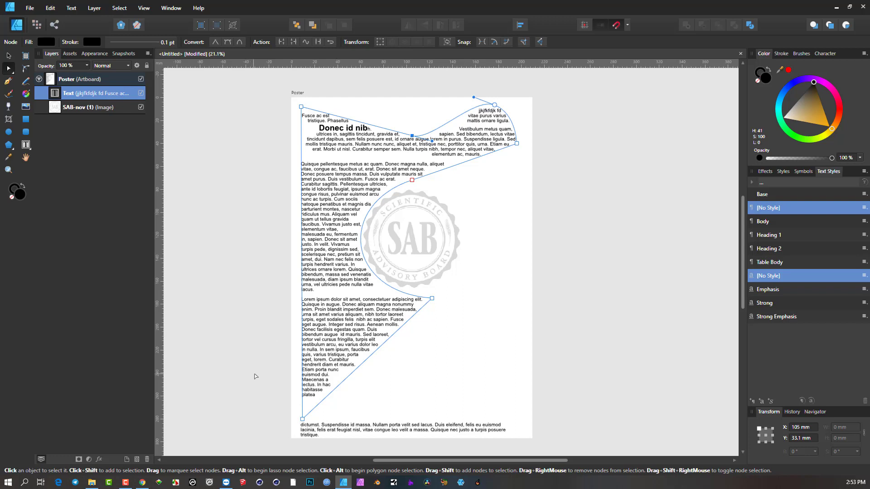
pyautogui.scroll(-2, 378, 326)
pyautogui.hscroll(1, 378, 327)
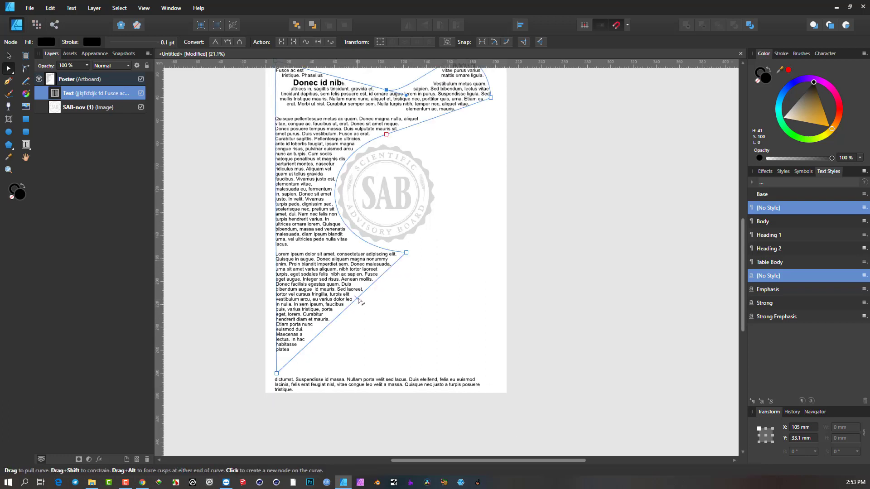
pyautogui.moveTo(376, 306); pyautogui.dragTo(487, 320)
pyautogui.scroll(2, 222, 214)
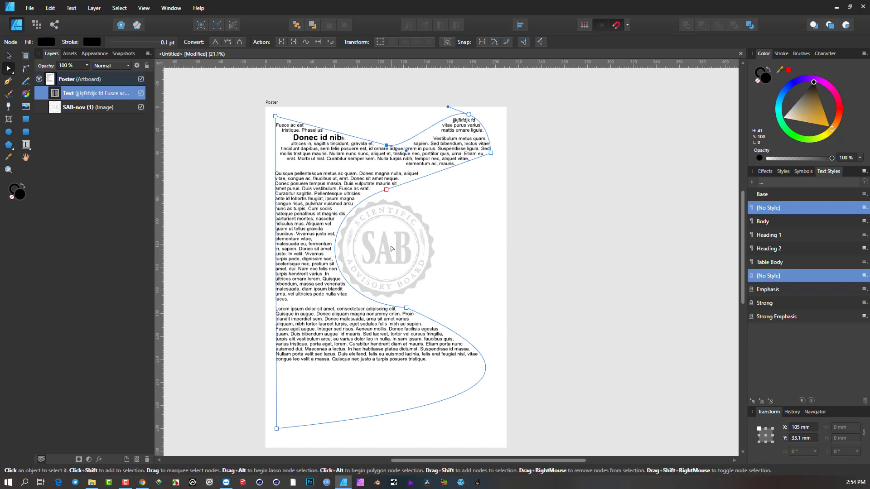
# Step: Delete the curved text frame, leaving only the seal image on the artboard
pyautogui.click(8, 55)
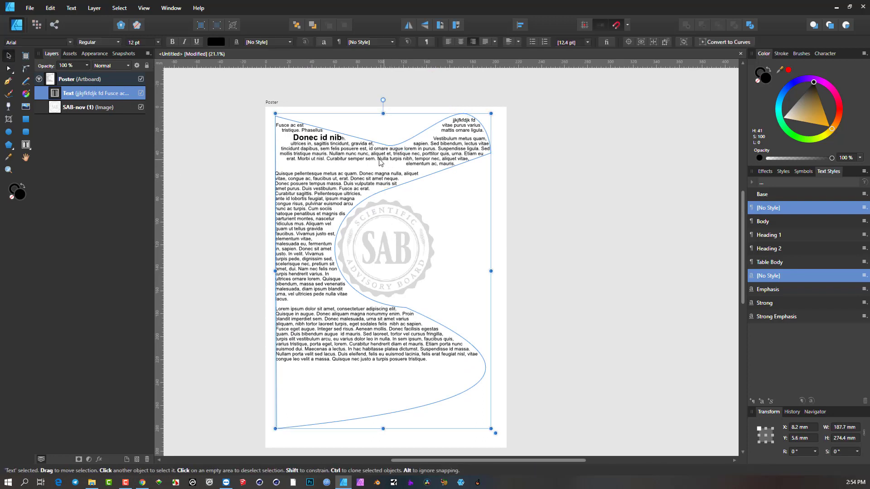
pyautogui.press('Delete')
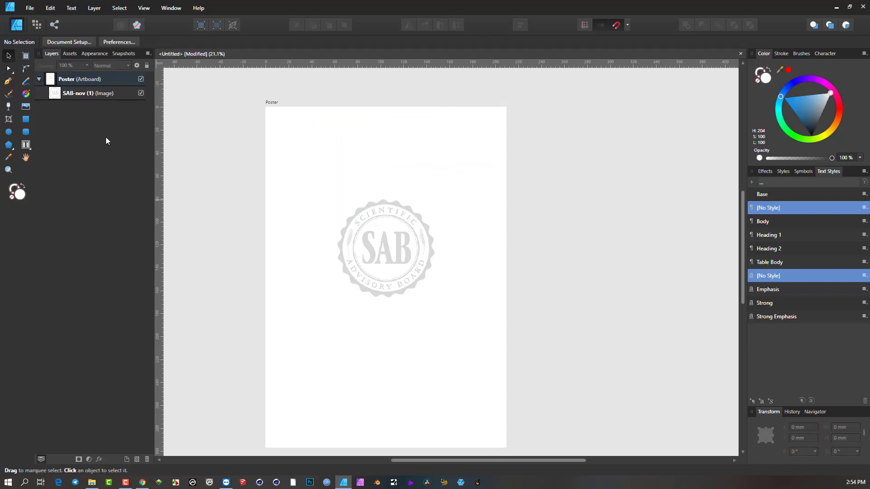
# Step: Draw a rectangle about 91.5 × 280.1 mm along the artboard's left side, overlapping the seal's left half, and remove its fill
pyautogui.click(26, 119)
pyautogui.moveTo(274, 113)
pyautogui.mouseDown()
pyautogui.moveTo(297, 208)
pyautogui.moveTo(383, 403)
pyautogui.moveTo(380, 435)
pyautogui.mouseUp()
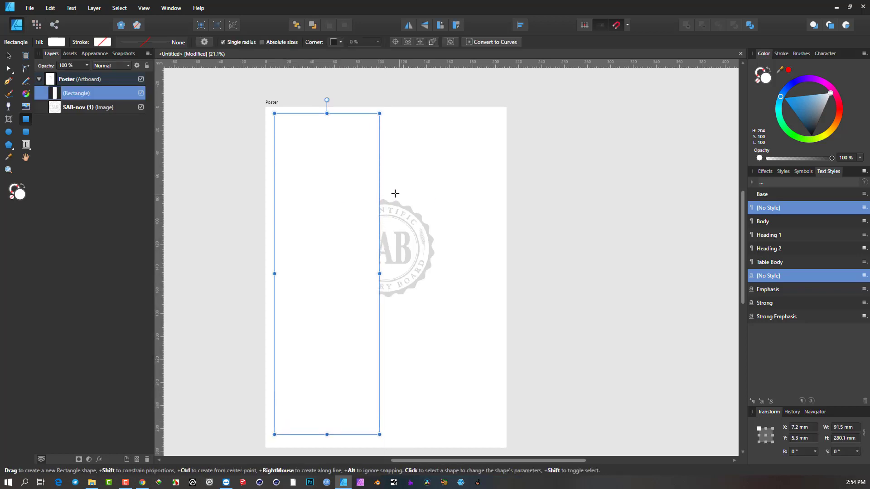
pyautogui.click(758, 83)
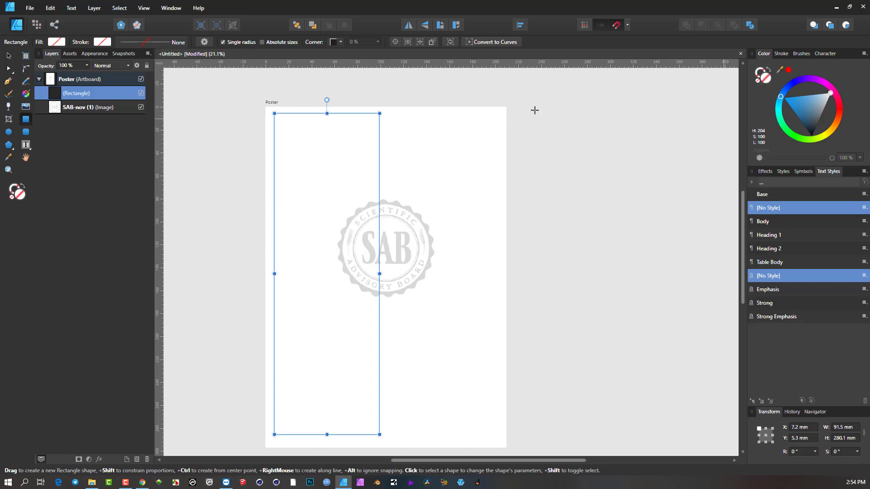
# Step: Draw an unfilled circle about 93.9 mm in diameter around the seal with a small margin
pyautogui.click(8, 132)
pyautogui.moveTo(334, 190); pyautogui.dragTo(444, 303)
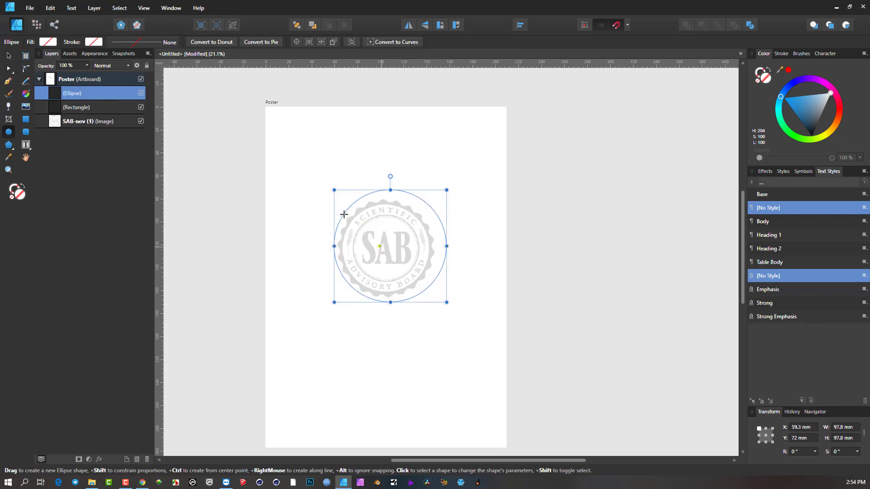
pyautogui.press('v')
pyautogui.moveTo(400, 244); pyautogui.dragTo(442, 249)
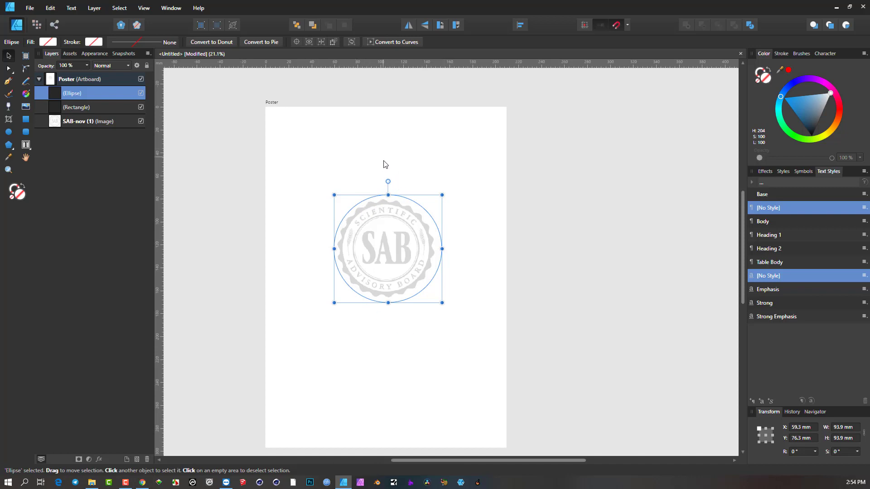
# Step: Subtract the circle from the rectangle to cut a rounded notch around the seal's left half
pyautogui.keyDown('shift'); pyautogui.click(72, 106); pyautogui.keyUp('shift')
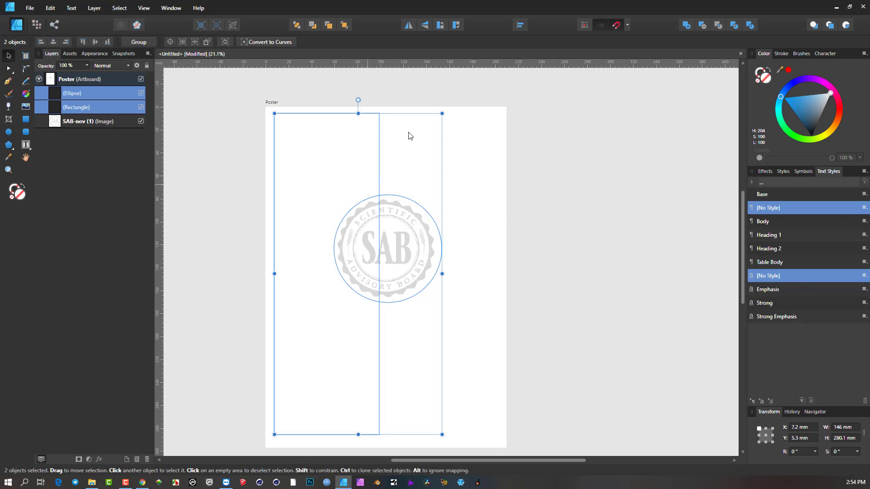
pyautogui.click(703, 26)
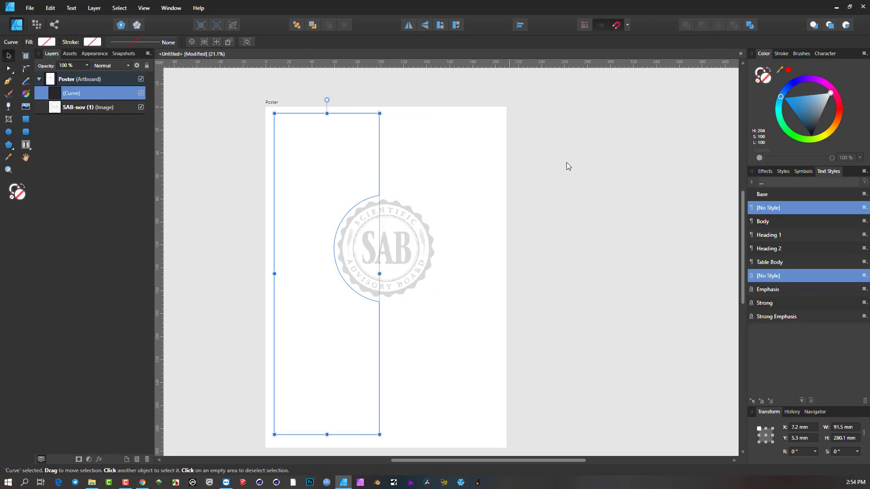
pyautogui.click(400, 184)
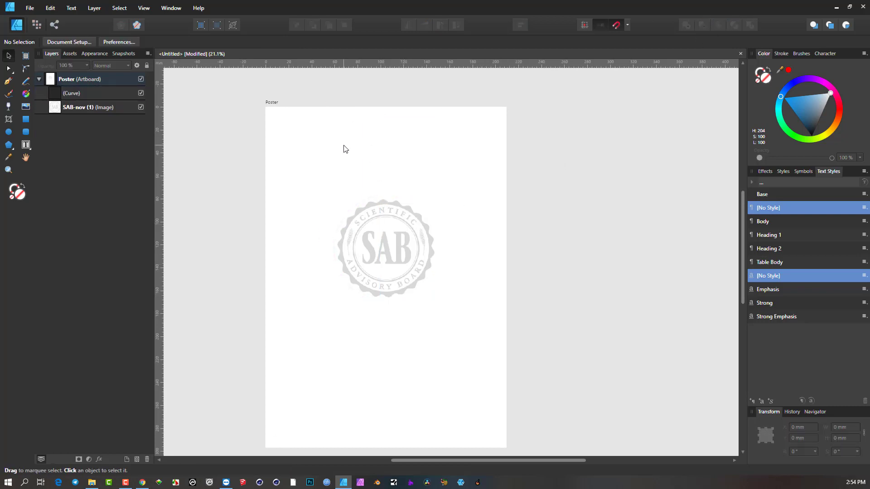
# Step: Turn the notched curve into a text frame with the Frame Text Tool and insert filler text into it
pyautogui.click(111, 92)
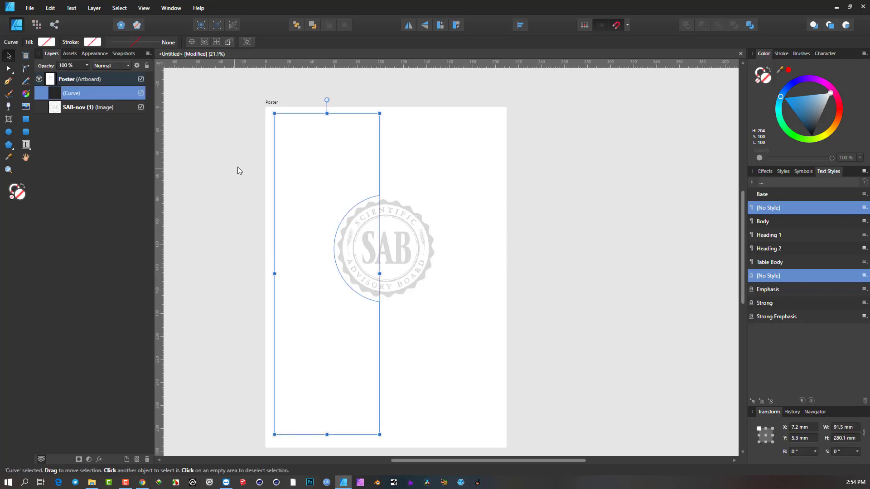
pyautogui.click(29, 147)
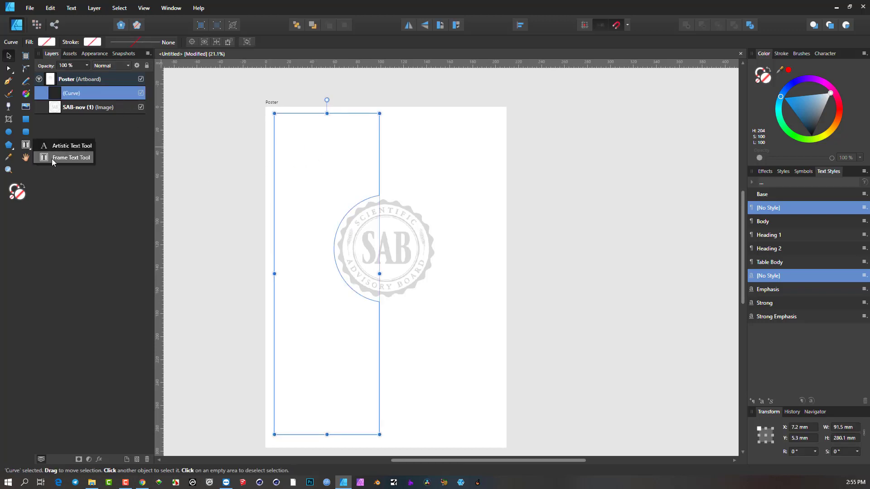
pyautogui.click(55, 159)
pyautogui.click(322, 152)
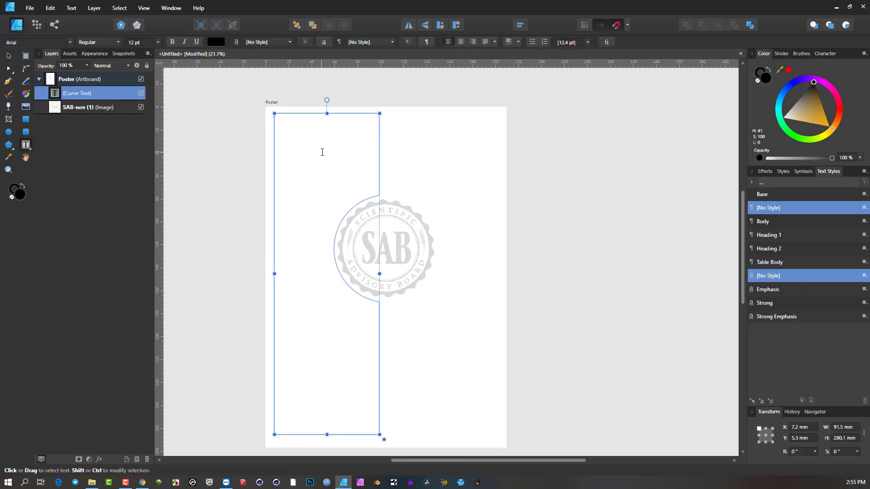
pyautogui.rightClick(322, 152)
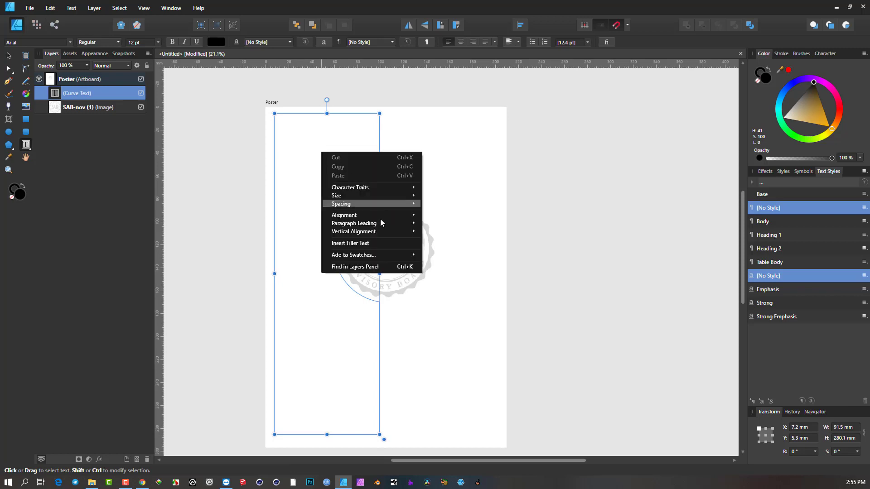
pyautogui.click(384, 245)
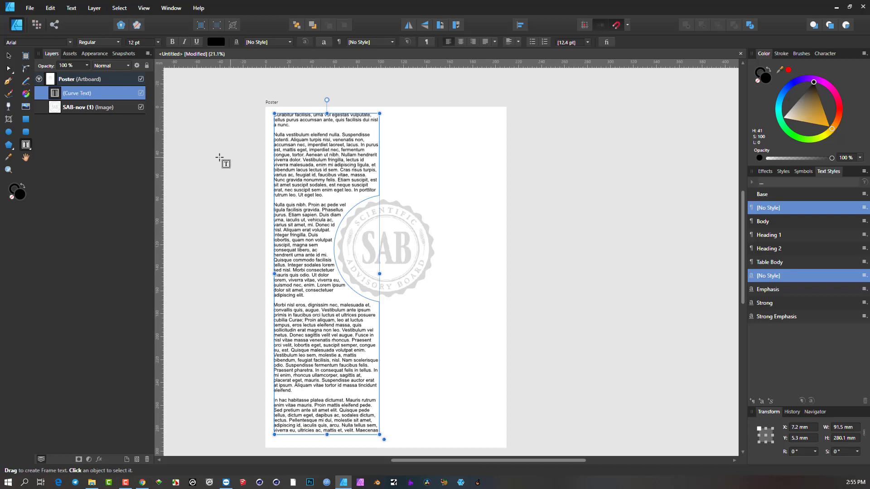
# Step: Stretch the notched text frame's right side outward to a width of about 157.4 mm
pyautogui.click(8, 55)
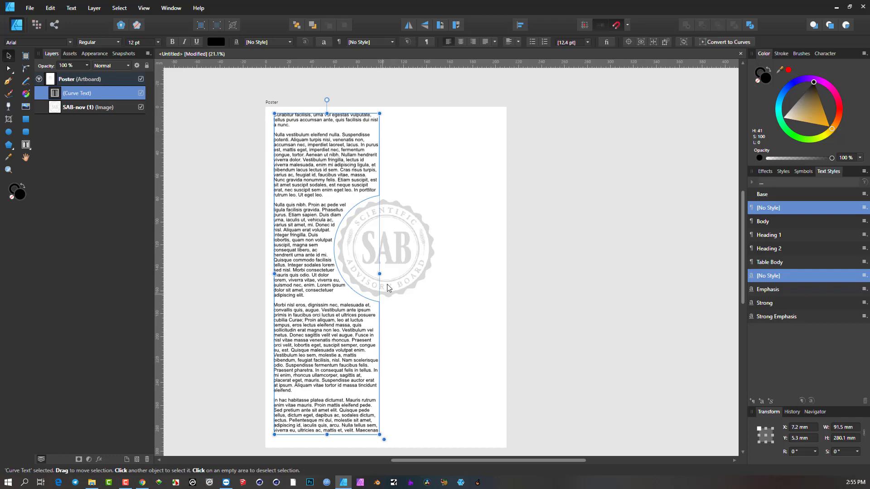
pyautogui.moveTo(380, 274); pyautogui.dragTo(457, 273)
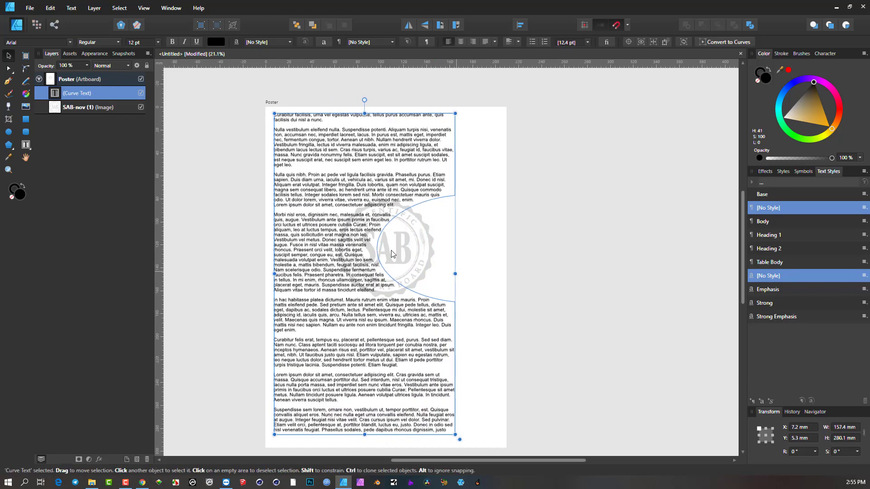
# Step: Move the notch's innermost node to about X 52.6, Y 117 mm and lengthen its curve handles so the text clears the seal
pyautogui.click(8, 68)
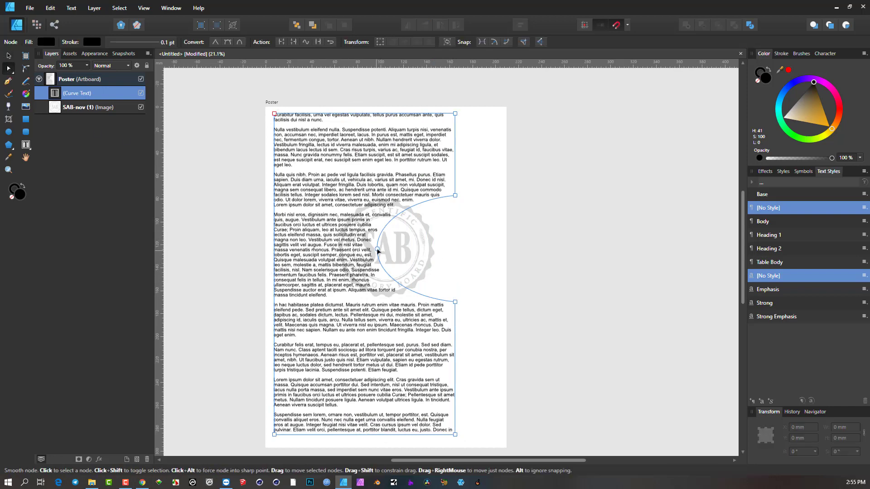
pyautogui.moveTo(377, 248); pyautogui.dragTo(328, 179)
pyautogui.moveTo(327, 271); pyautogui.dragTo(329, 320)
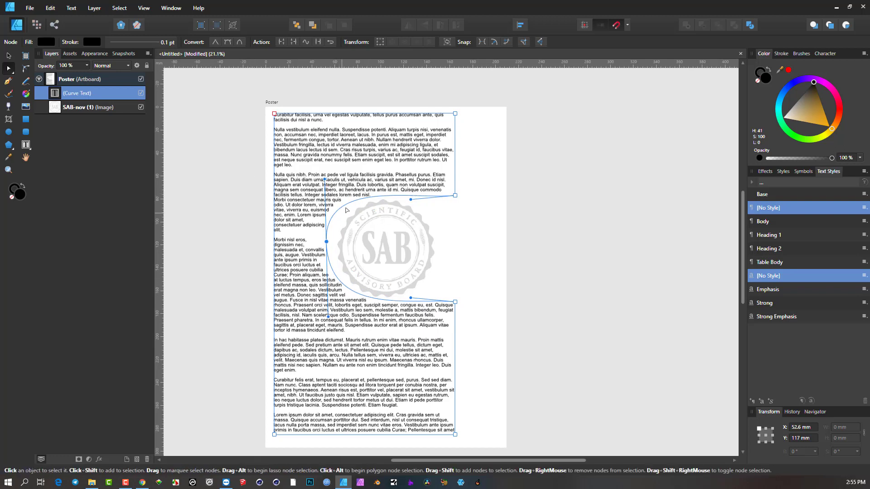
pyautogui.click(476, 217)
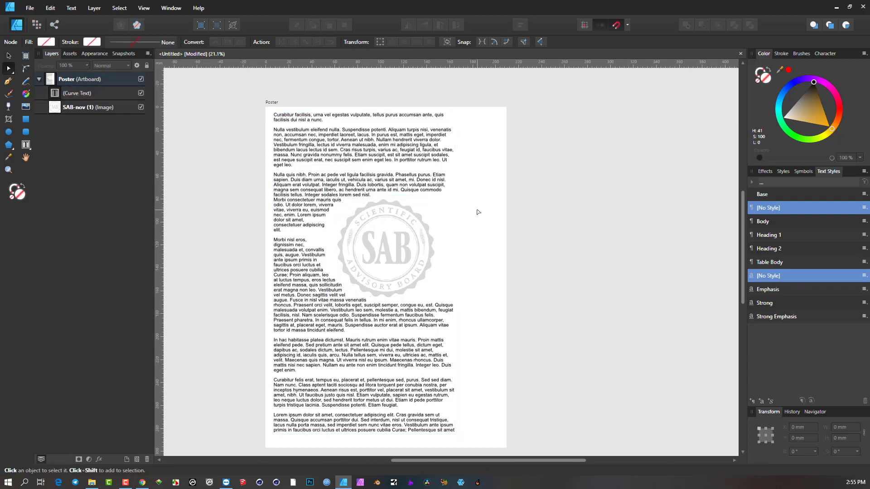
# Step: Select all filler text in the notched text frame and expand its field into editable text
pyautogui.click(306, 186)
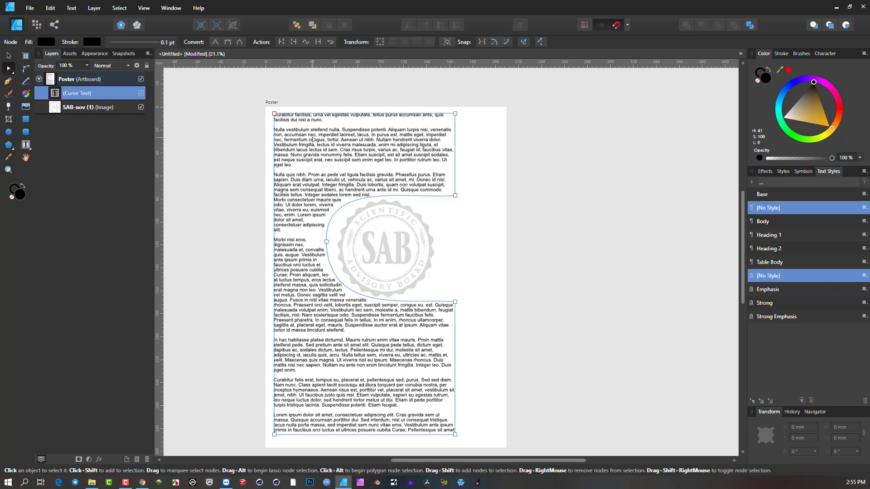
pyautogui.press('t')
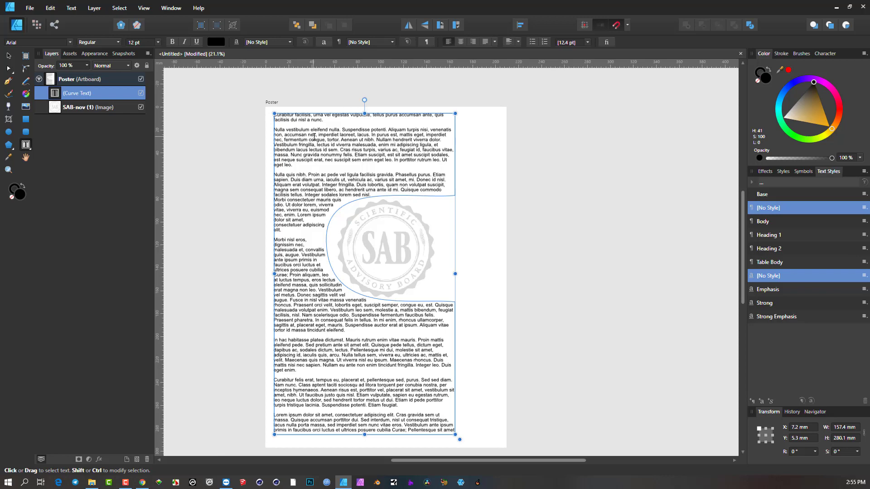
pyautogui.click(378, 150)
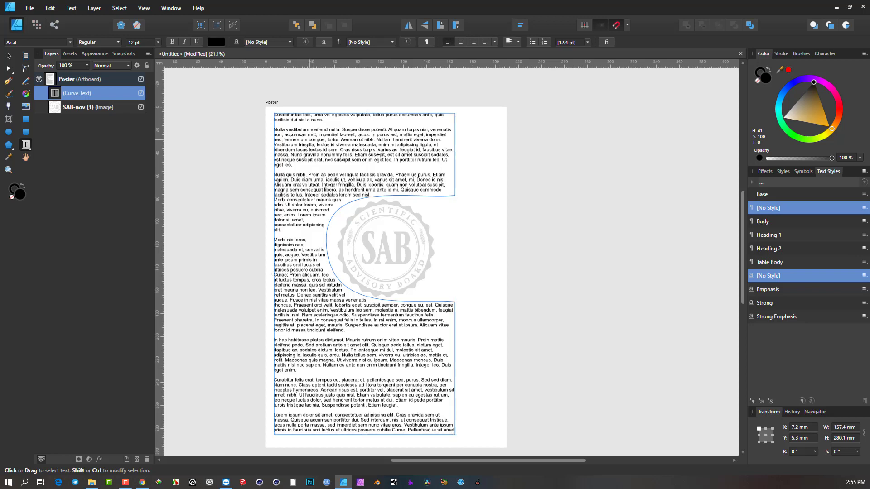
pyautogui.hotkey('ctrl', 'a')
pyautogui.rightClick(323, 138)
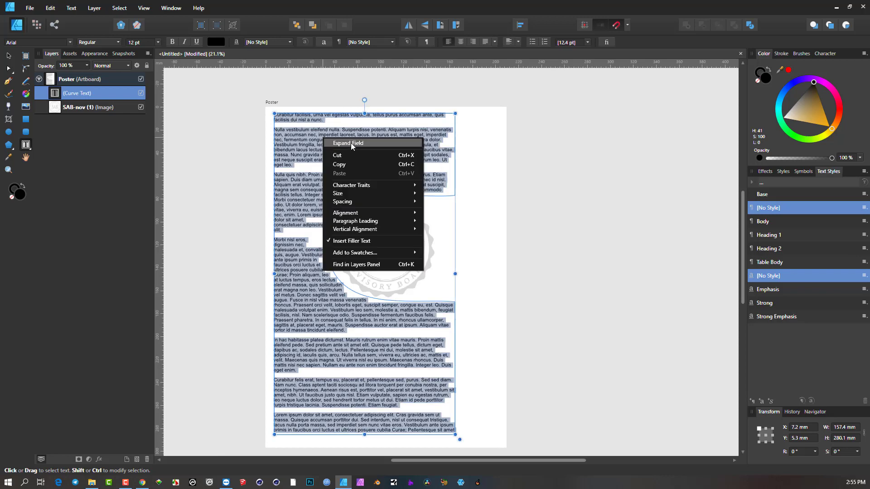
pyautogui.click(351, 144)
pyautogui.click(335, 140)
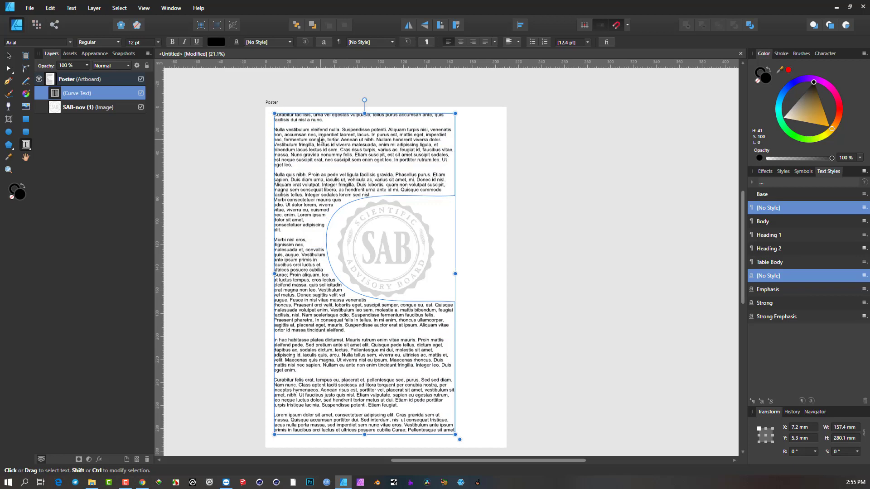
# Step: Make the passage ending in "tortor. Aenean" in the second paragraph bold
pyautogui.moveTo(320, 140); pyautogui.dragTo(358, 141)
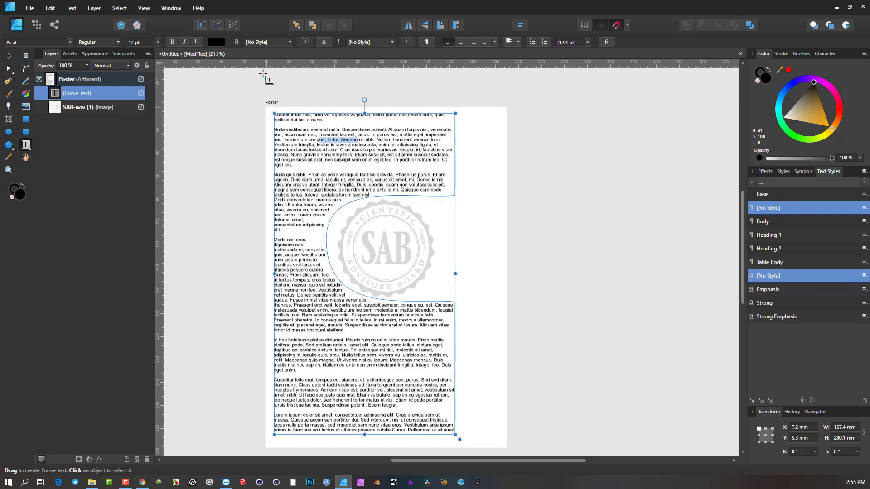
pyautogui.click(172, 41)
pyautogui.click(418, 174)
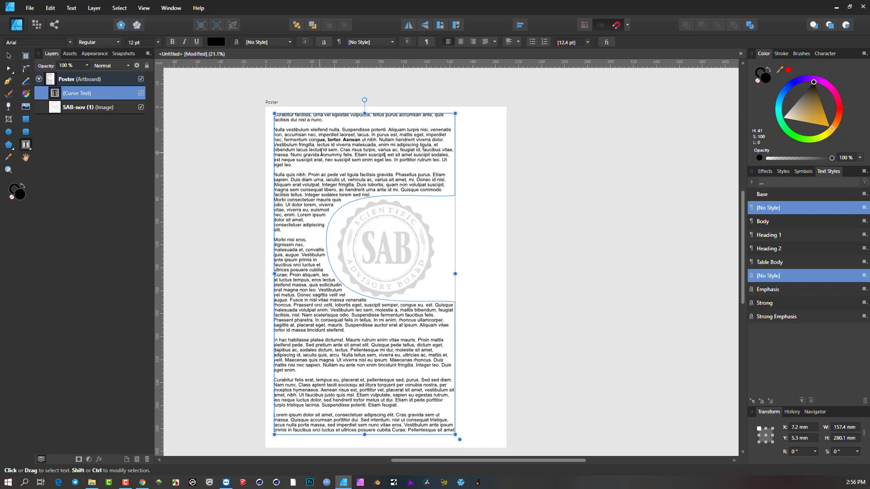
# Step: Undo the bold formatting and the expansion of the filler text in the notched frame
pyautogui.rightClick(371, 150)
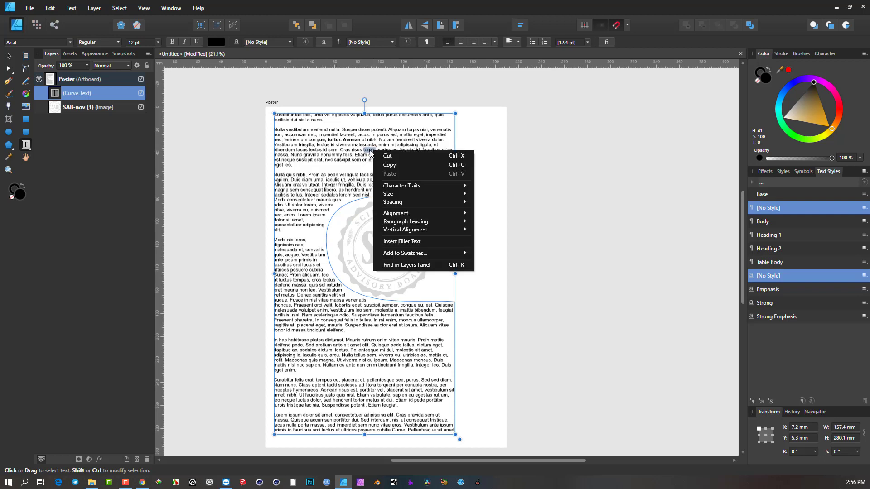
pyautogui.click(340, 145)
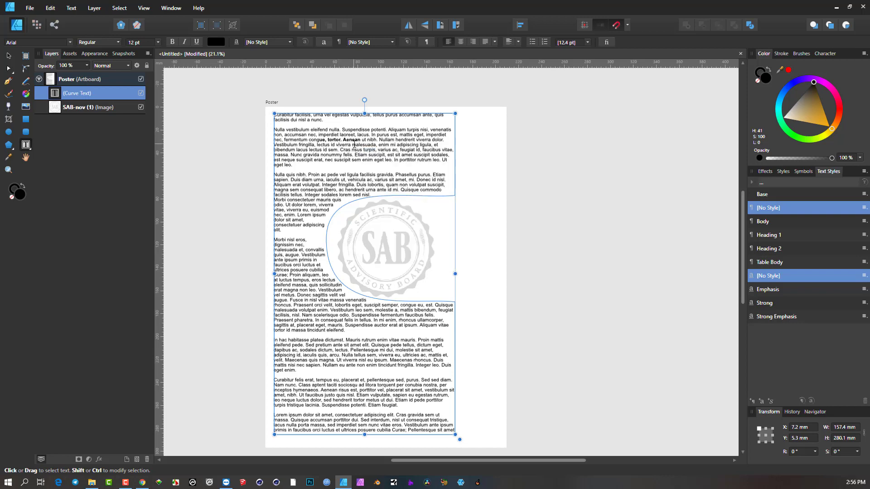
pyautogui.hotkey('ctrl', 'z')
pyautogui.hotkey('ctrl', 'z')
pyautogui.hotkey('ctrl', 'a')
pyautogui.rightClick(346, 145)
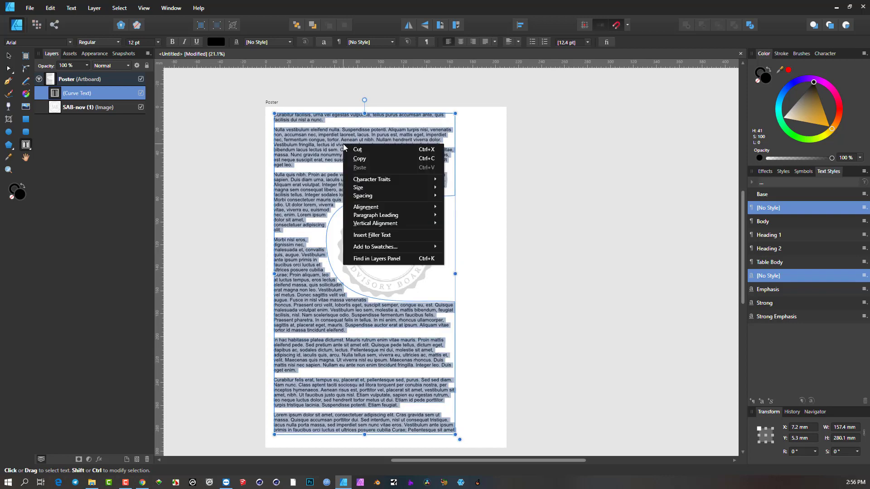
pyautogui.click(333, 146)
pyautogui.hotkey('ctrl', 'a')
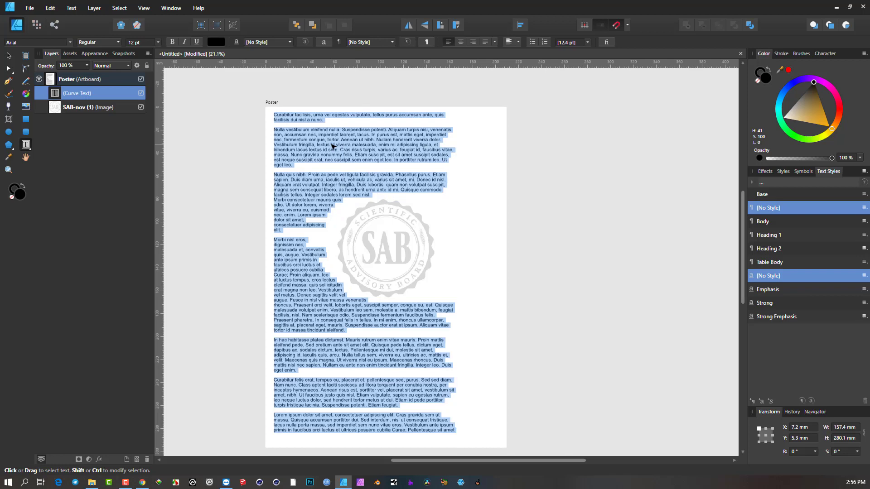
pyautogui.rightClick(333, 145)
pyautogui.doubleClick(325, 146)
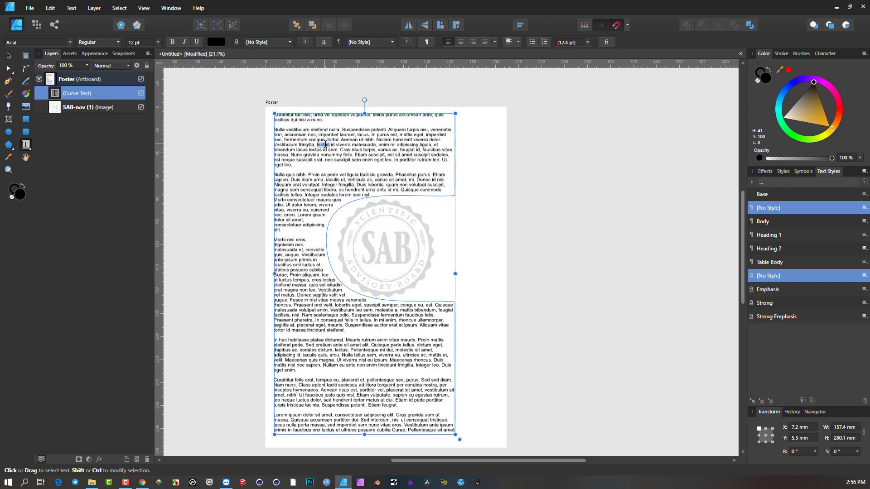
pyautogui.hotkey('ctrl', 'a')
pyautogui.click(325, 144)
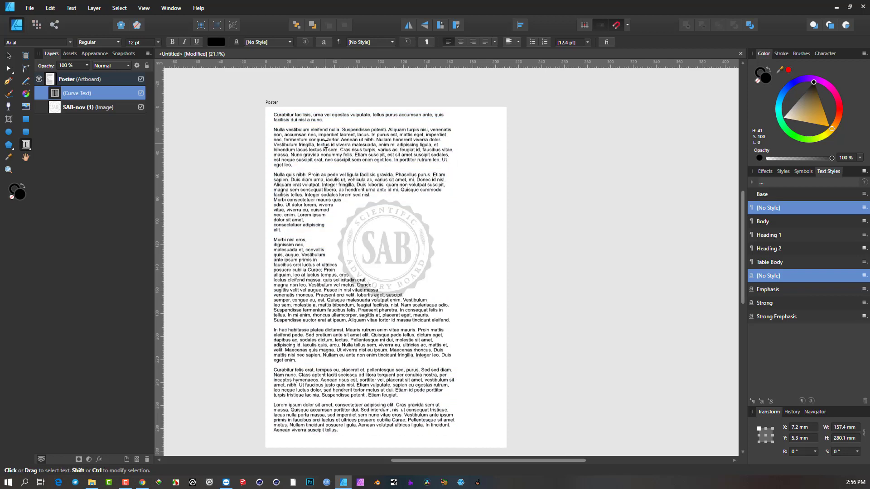
# Step: Colour all the filler text in the notched frame blue, with hue 234, saturation 100 and lightness 50
pyautogui.hotkey('ctrl', 'a')
pyautogui.rightClick(325, 143)
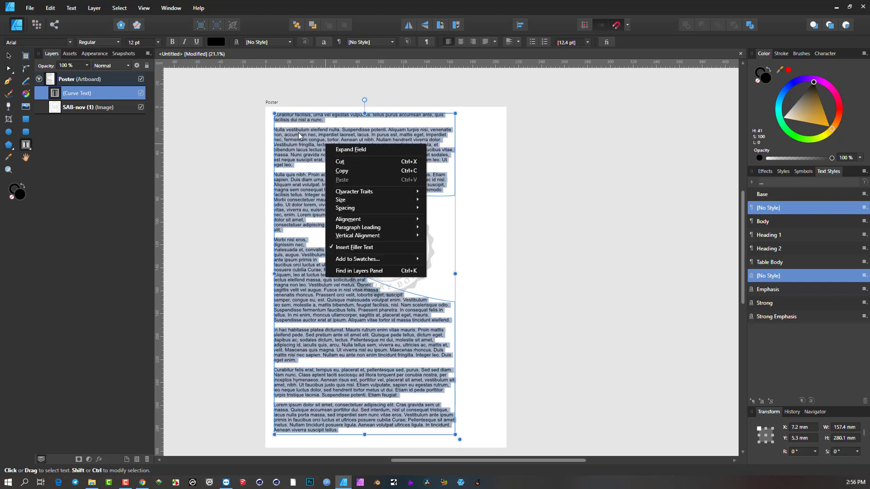
pyautogui.click(311, 142)
pyautogui.hotkey('ctrl', 'a')
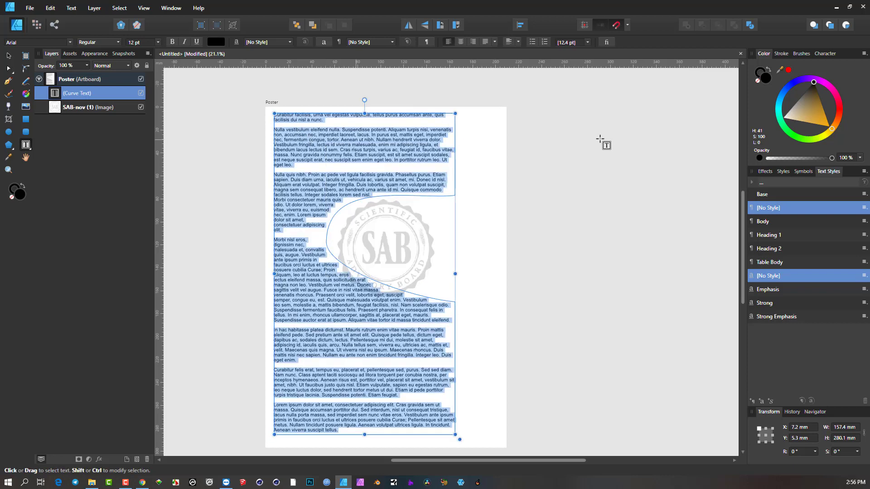
pyautogui.moveTo(818, 116); pyautogui.dragTo(791, 87)
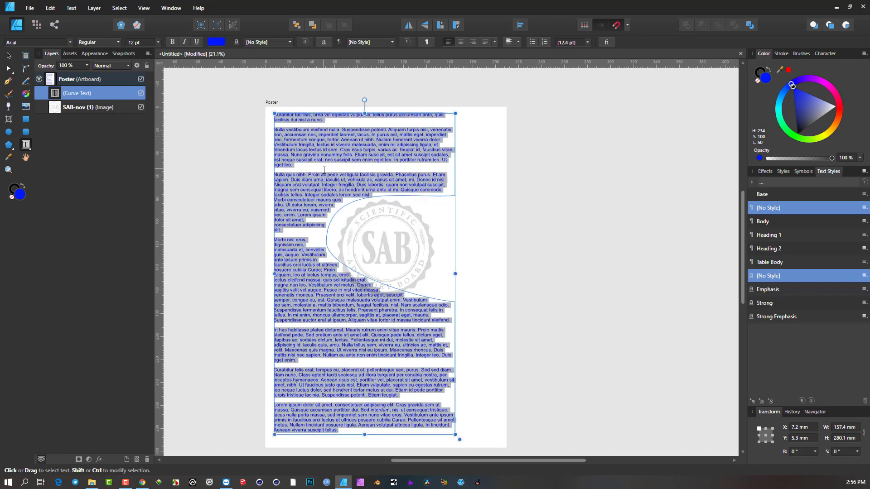
# Step: Expand the filler text field and recolour part of the second paragraph, around "Aenean ut nibh", yellow-green with hue 75, saturation 100, lightness 50
pyautogui.rightClick(341, 138)
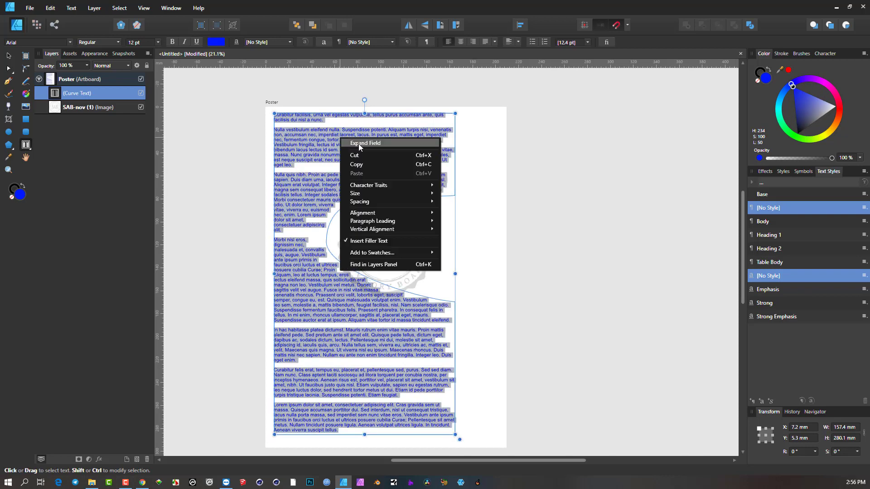
pyautogui.press('Escape')
pyautogui.moveTo(365, 145); pyautogui.dragTo(335, 142)
pyautogui.click(818, 137)
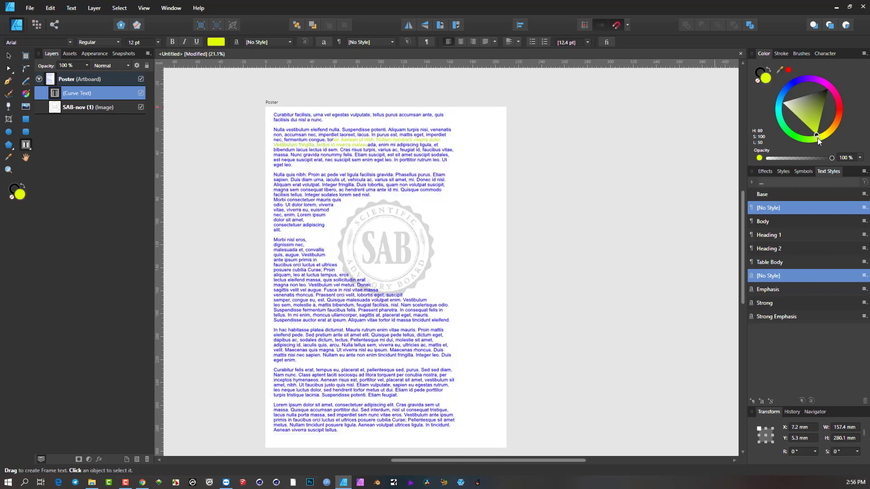
pyautogui.click(482, 178)
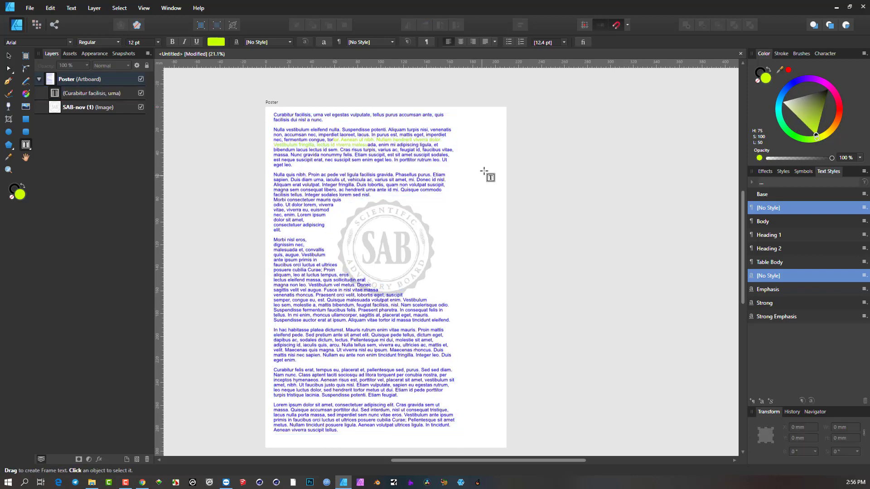